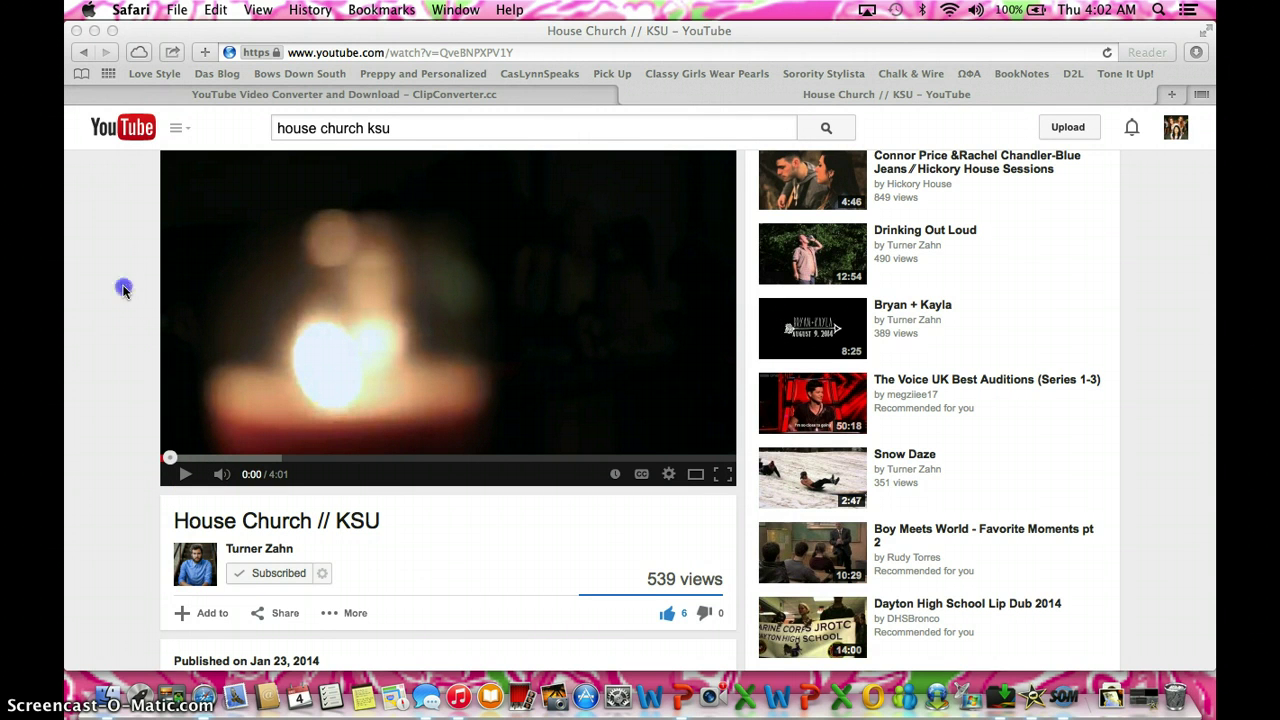
Copy the web address of the "House Church // KSU" YouTube video
left_click(123, 287)
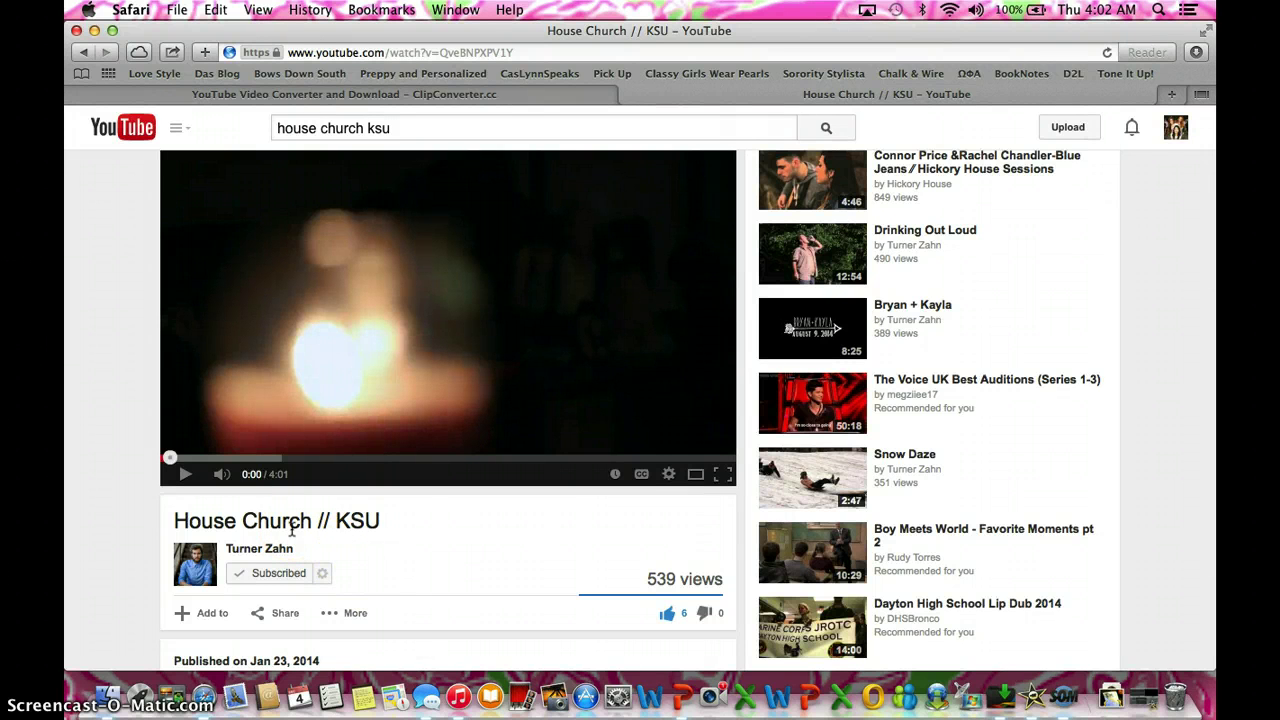
left_click(338, 52)
key("super+c")
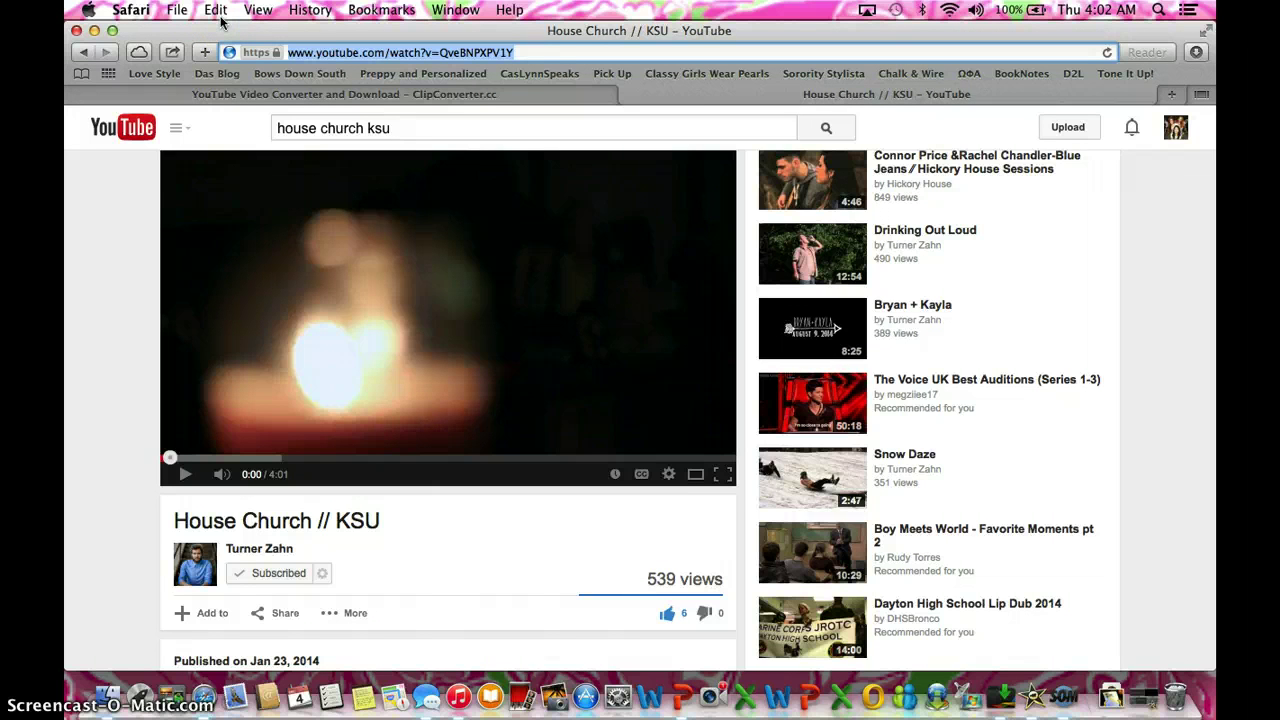
Paste the copied video address as the media URL on the already open ClipConverter page and continue to the conversion options
left_click(422, 94)
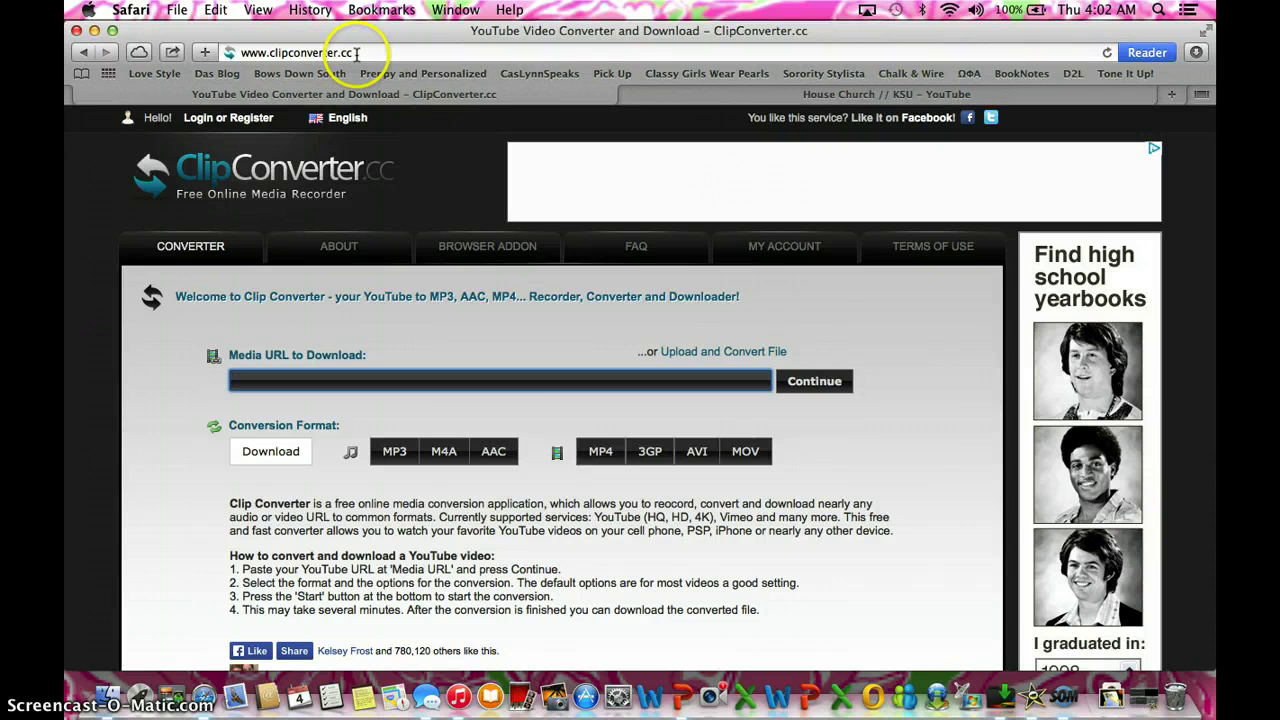
scroll(350, 312, "down", 2)
left_click(350, 320)
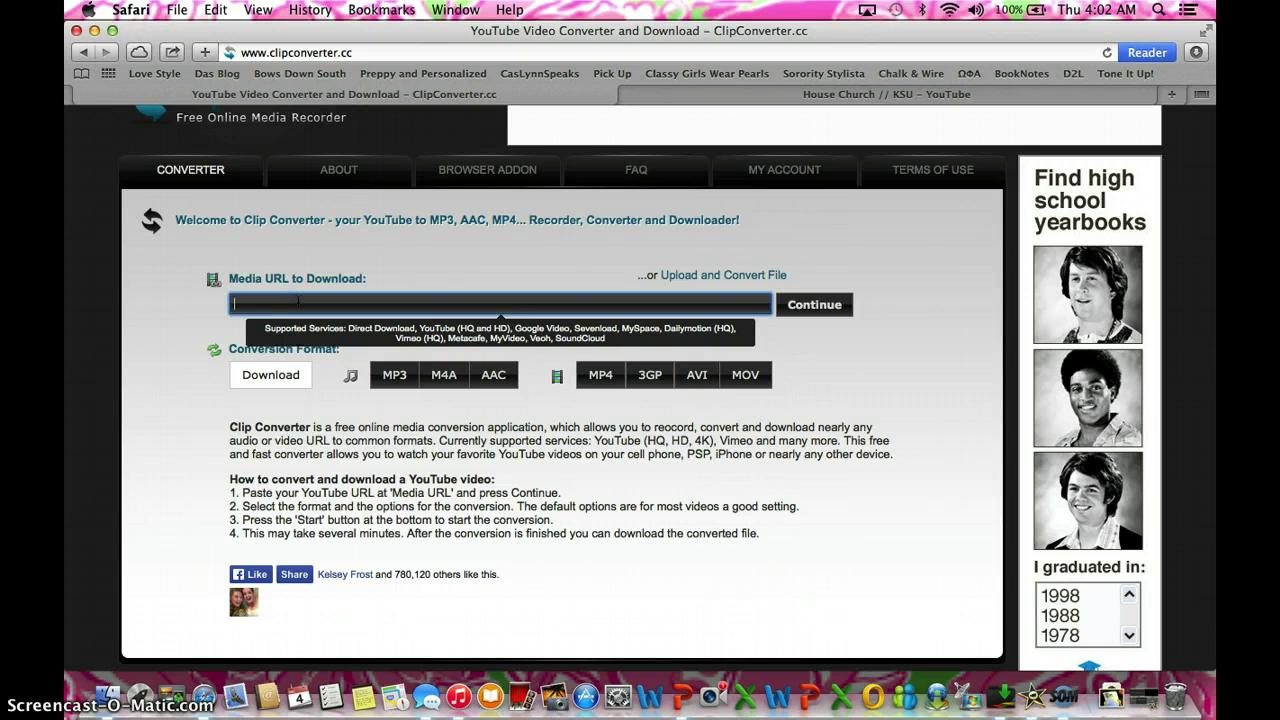
left_click(290, 300)
key("super+v")
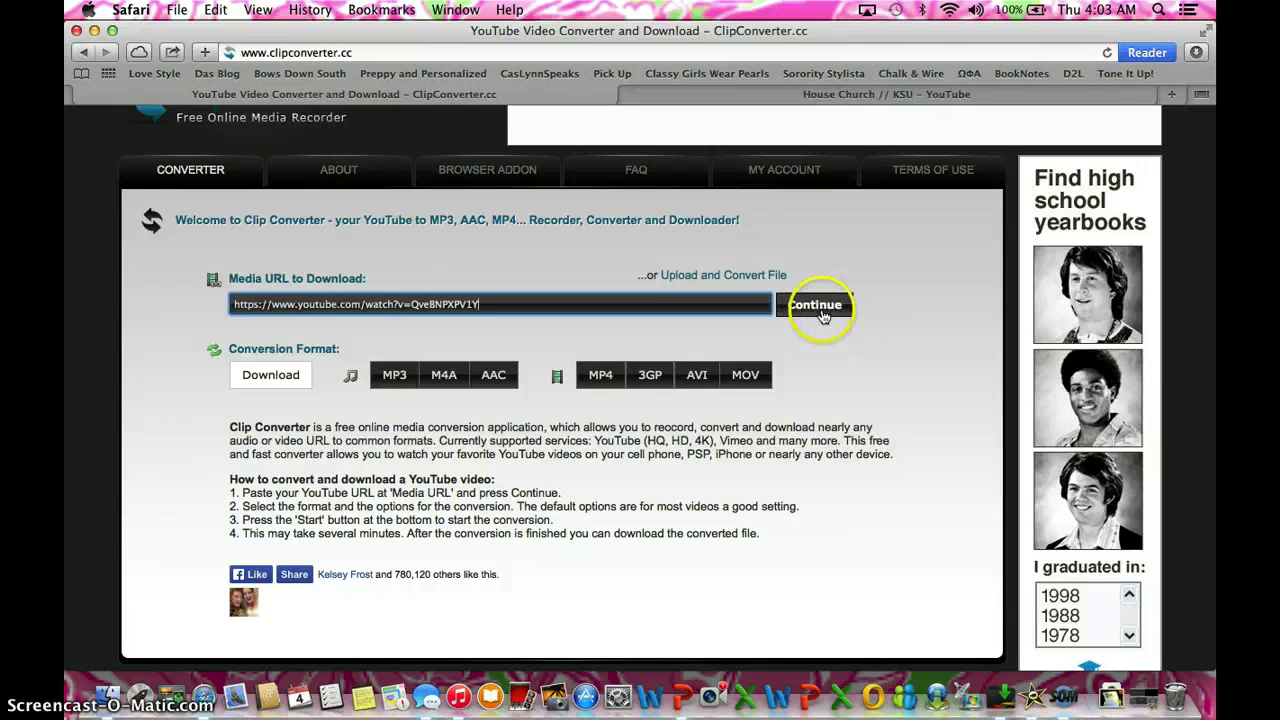
left_click(816, 307)
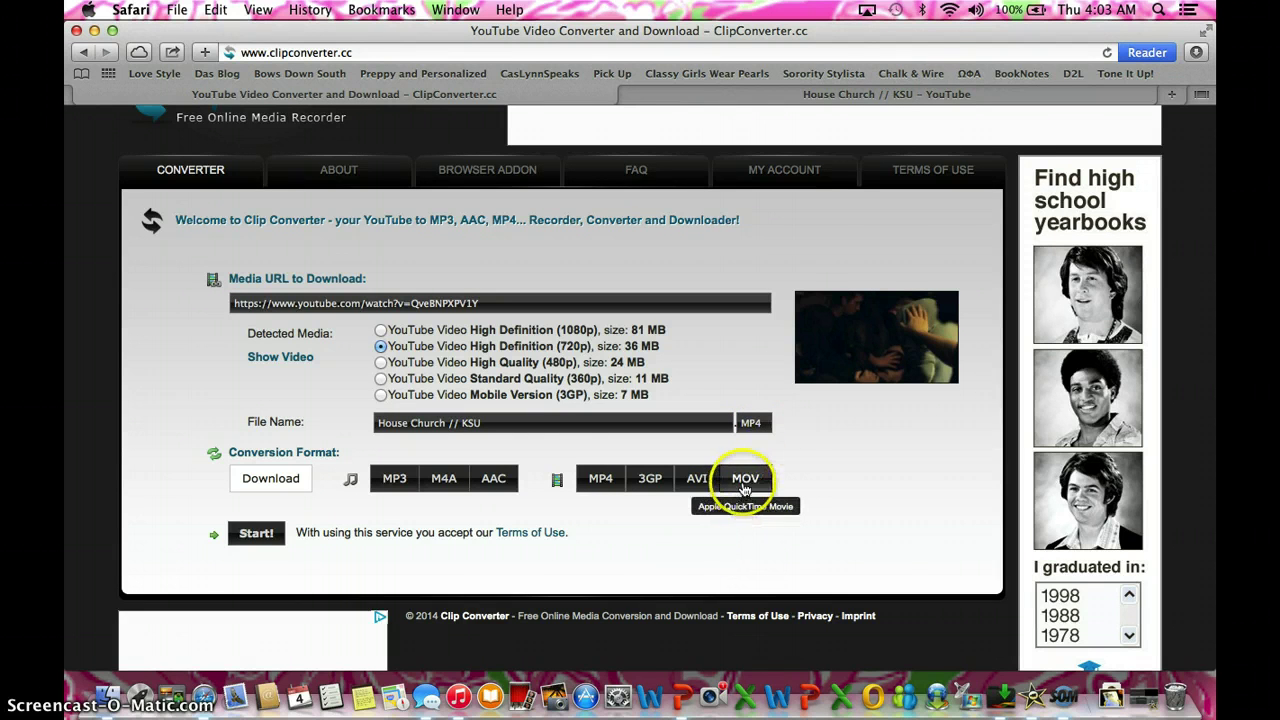
Choose MOV as the conversion format for the 720p video and start the conversion
left_click(744, 480)
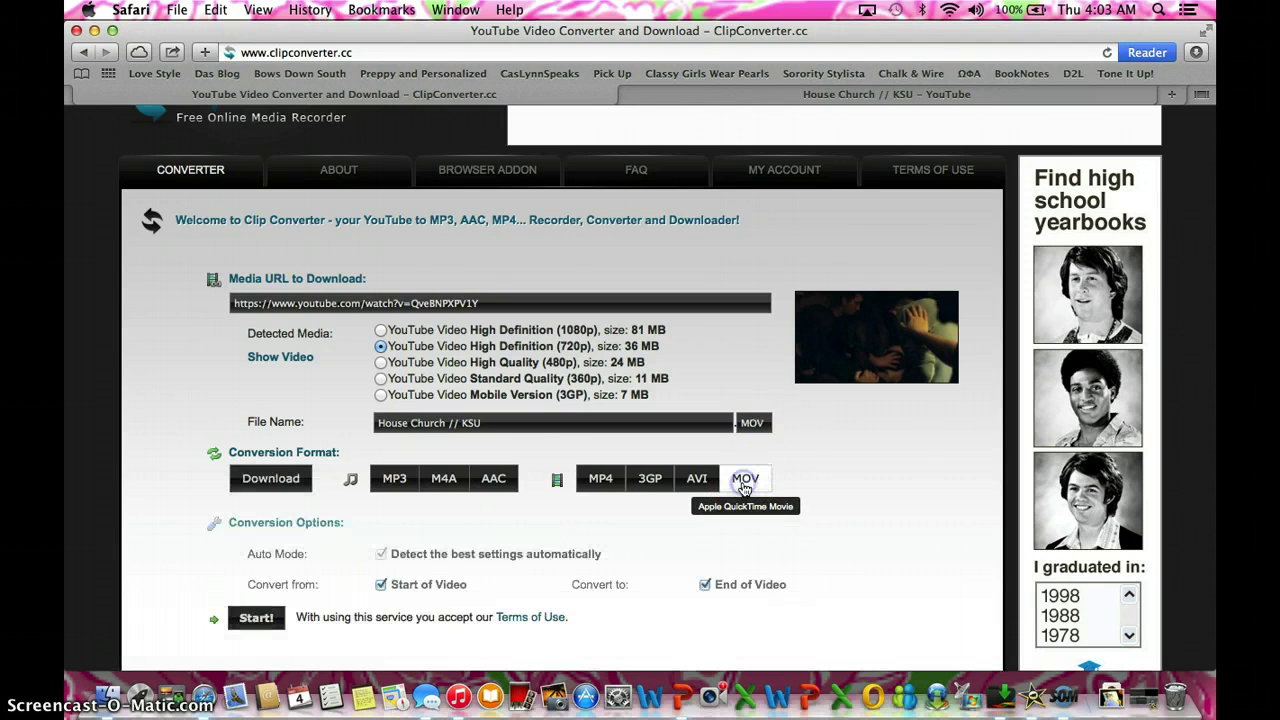
left_click(281, 484)
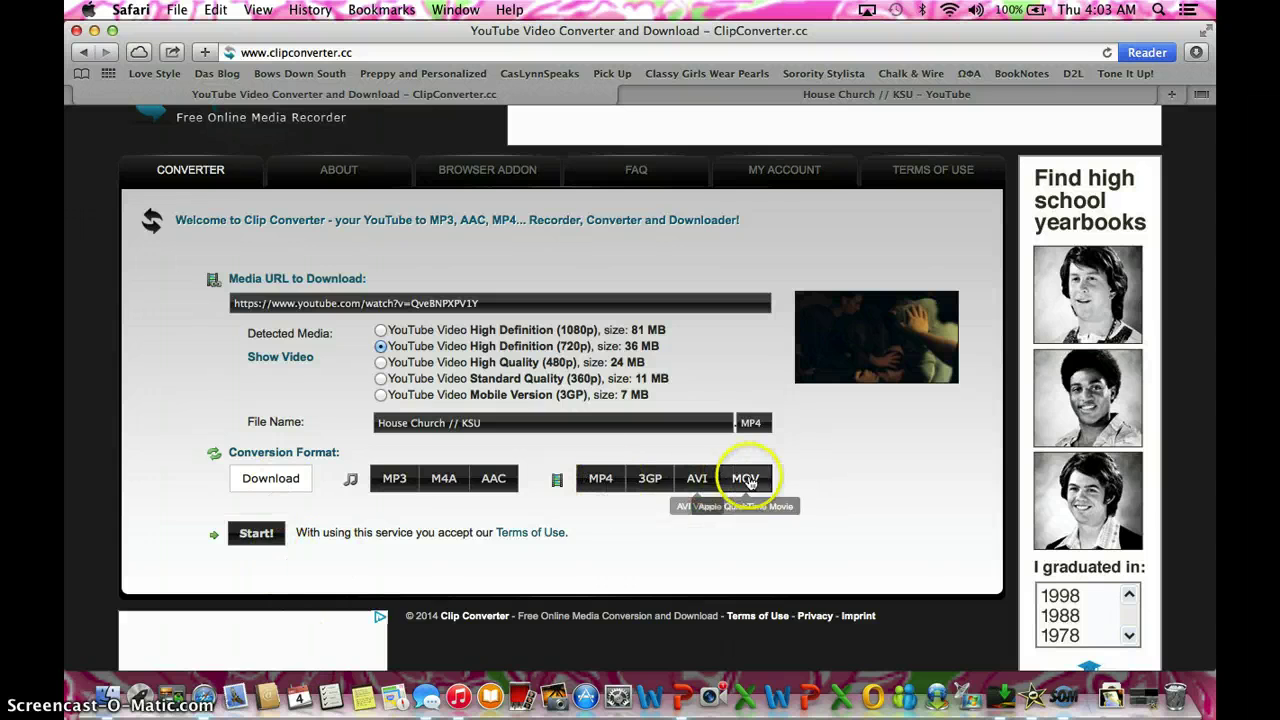
left_click(746, 479)
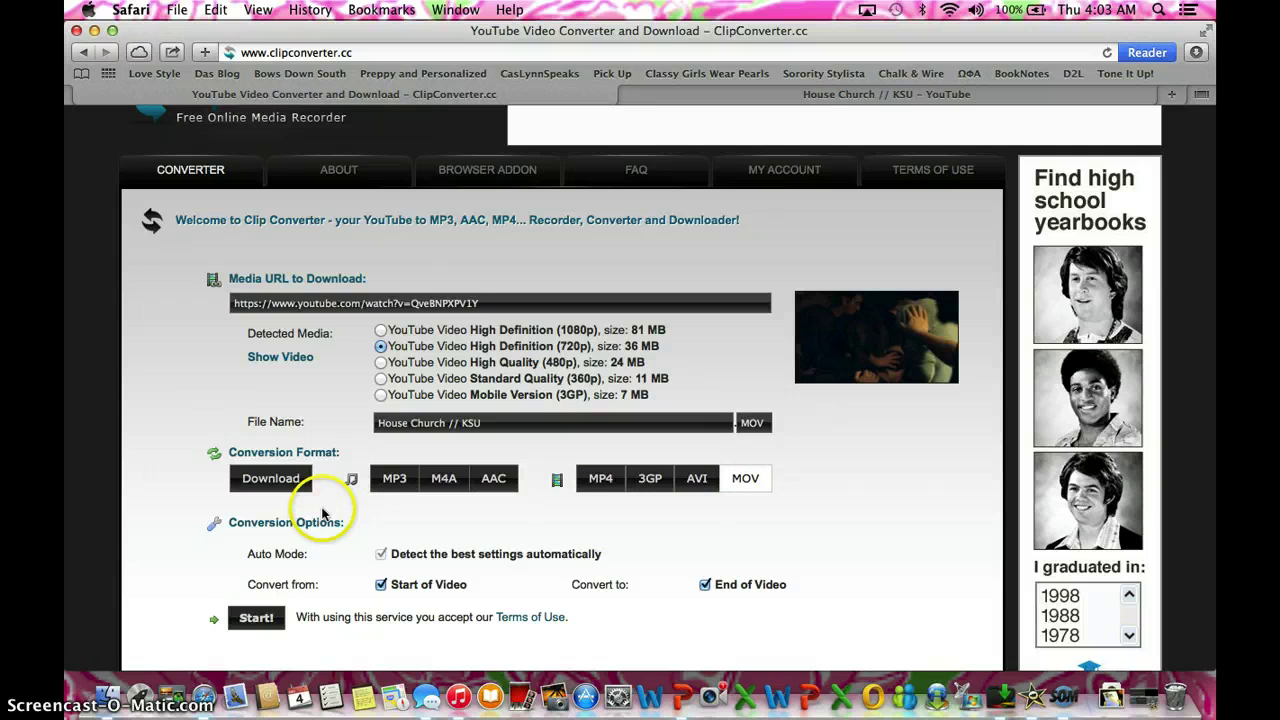
left_click(259, 617)
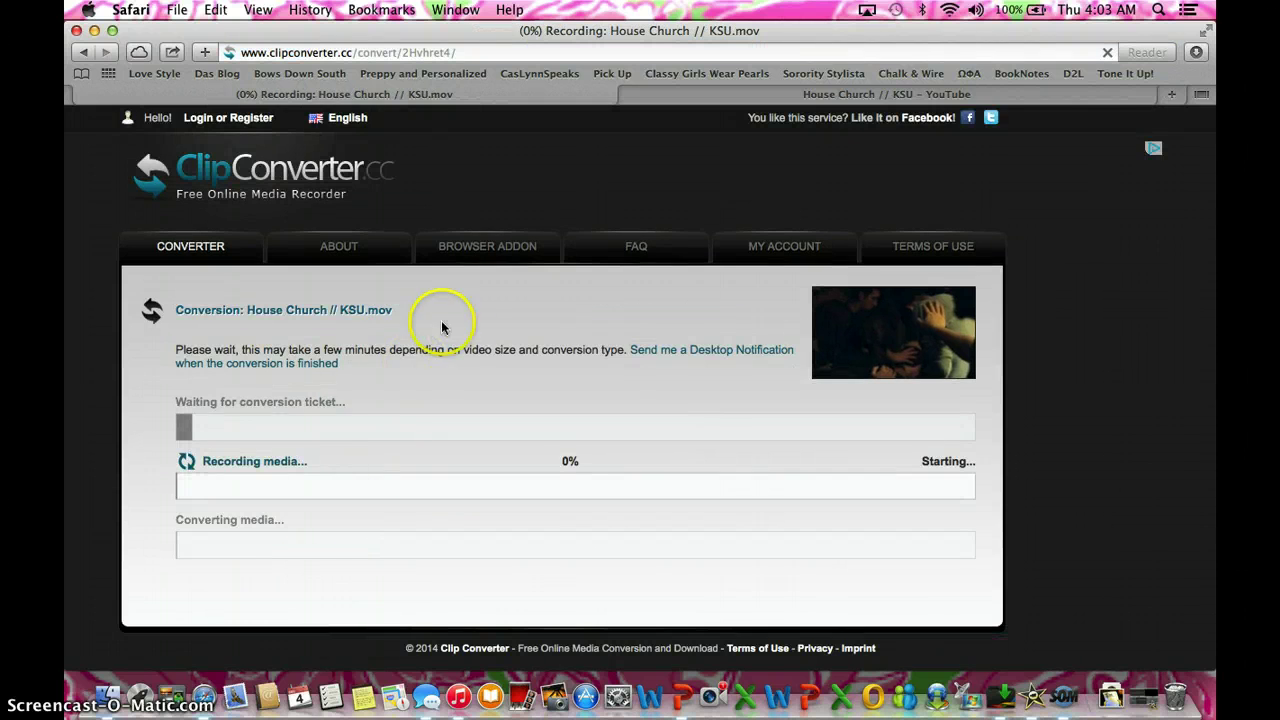
Download the converted "House Church // KSU.mov" file
scroll(443, 364, "down", 2)
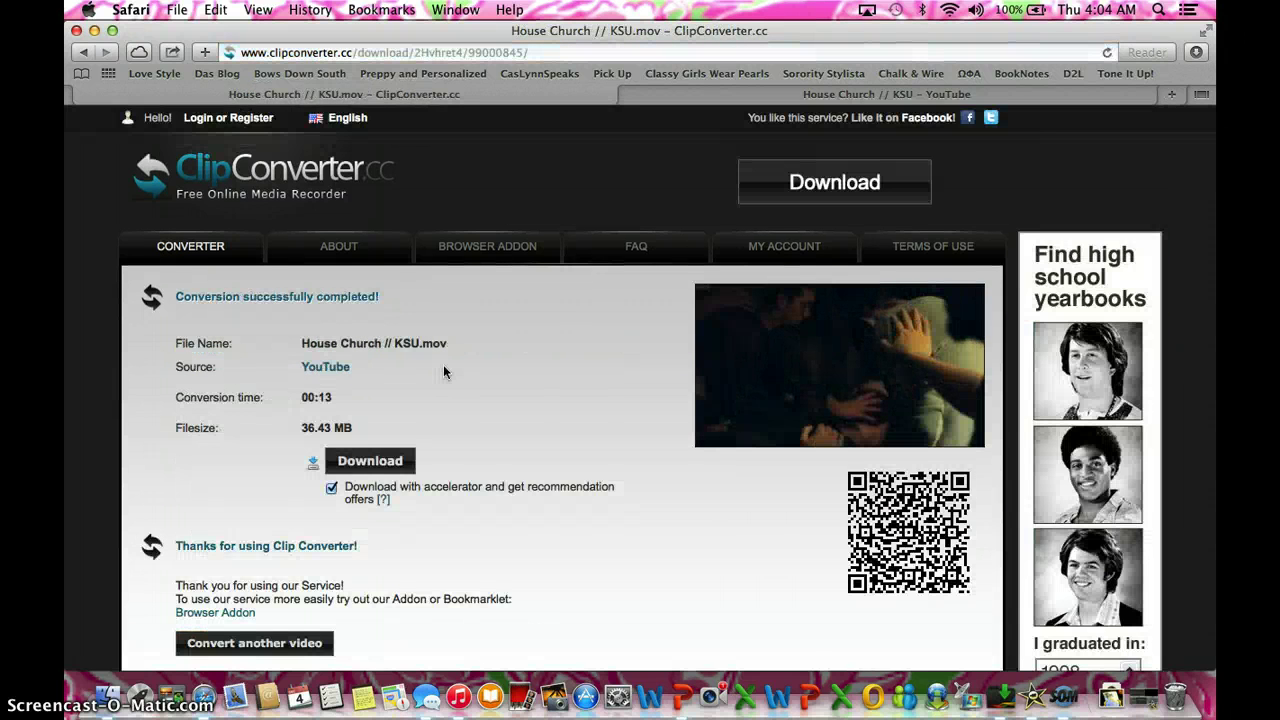
scroll(487, 460, "down", 2)
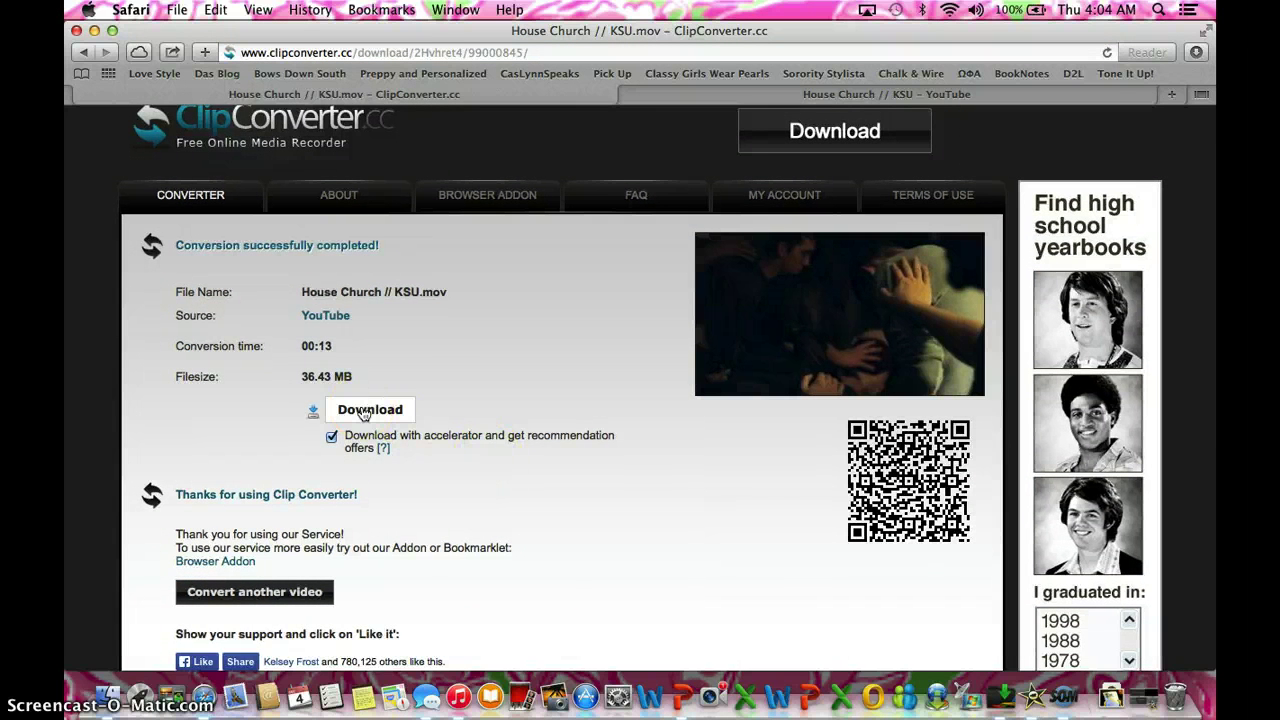
left_click(365, 412)
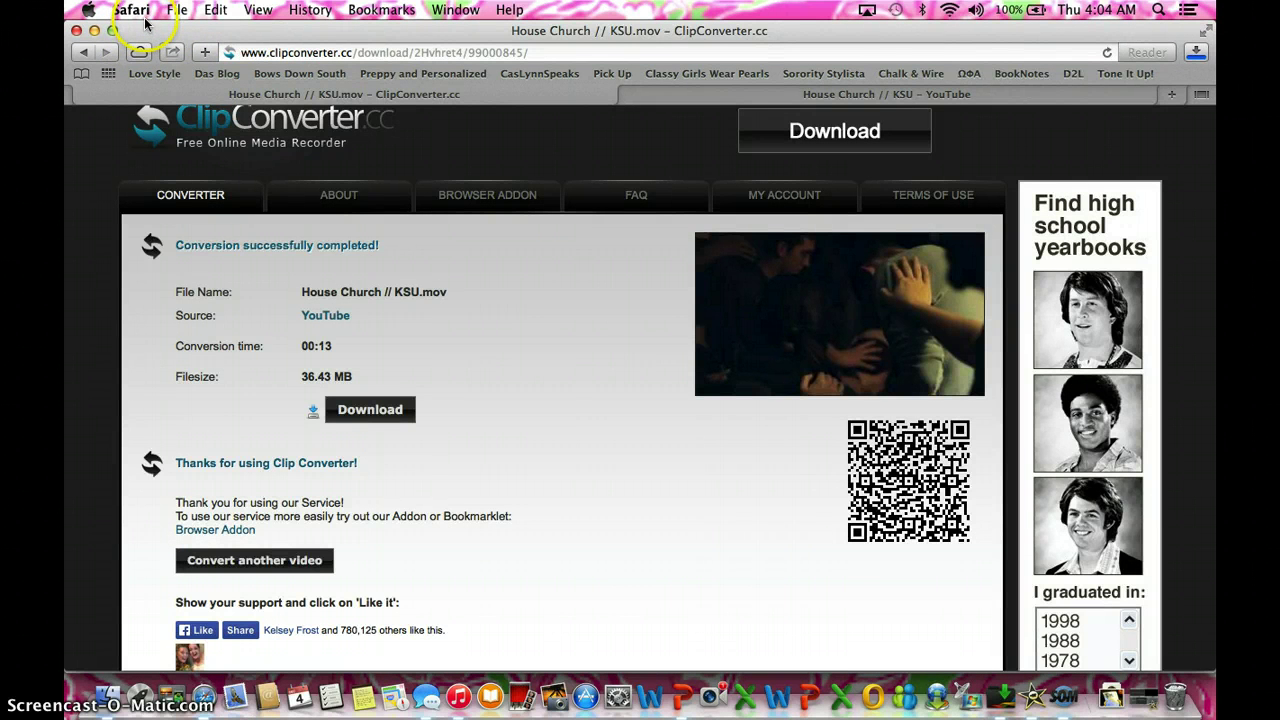
Close the Purifier pop-up window behind the ClipConverter window and move the ClipConverter window back into its place
left_click(138, 11)
left_click(143, 33)
left_click(242, 36)
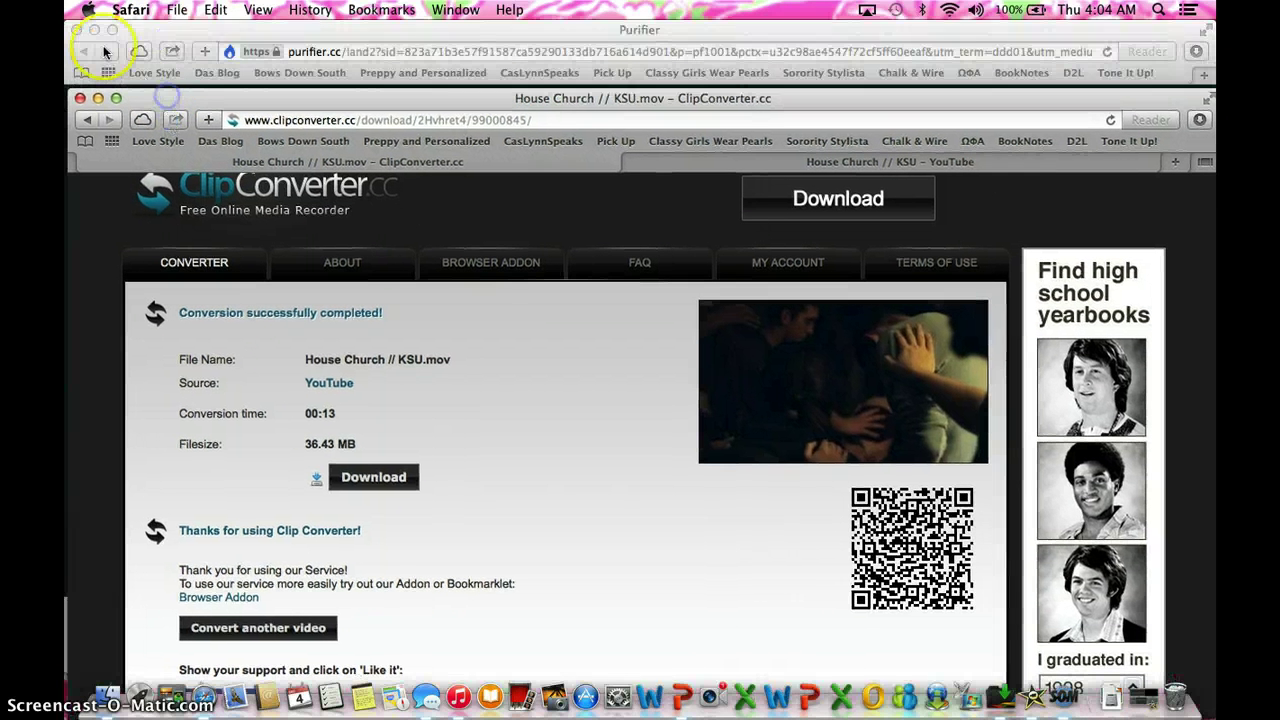
left_click(79, 31)
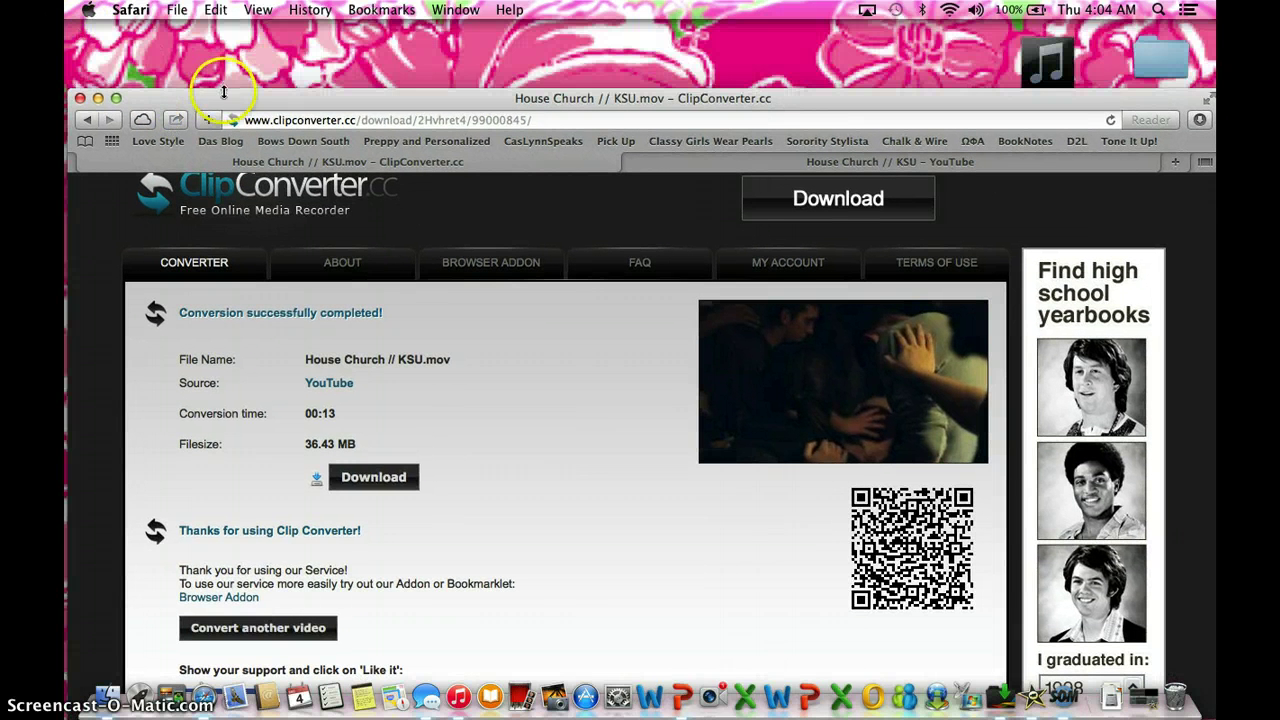
left_click_drag(204, 100, 202, 33)
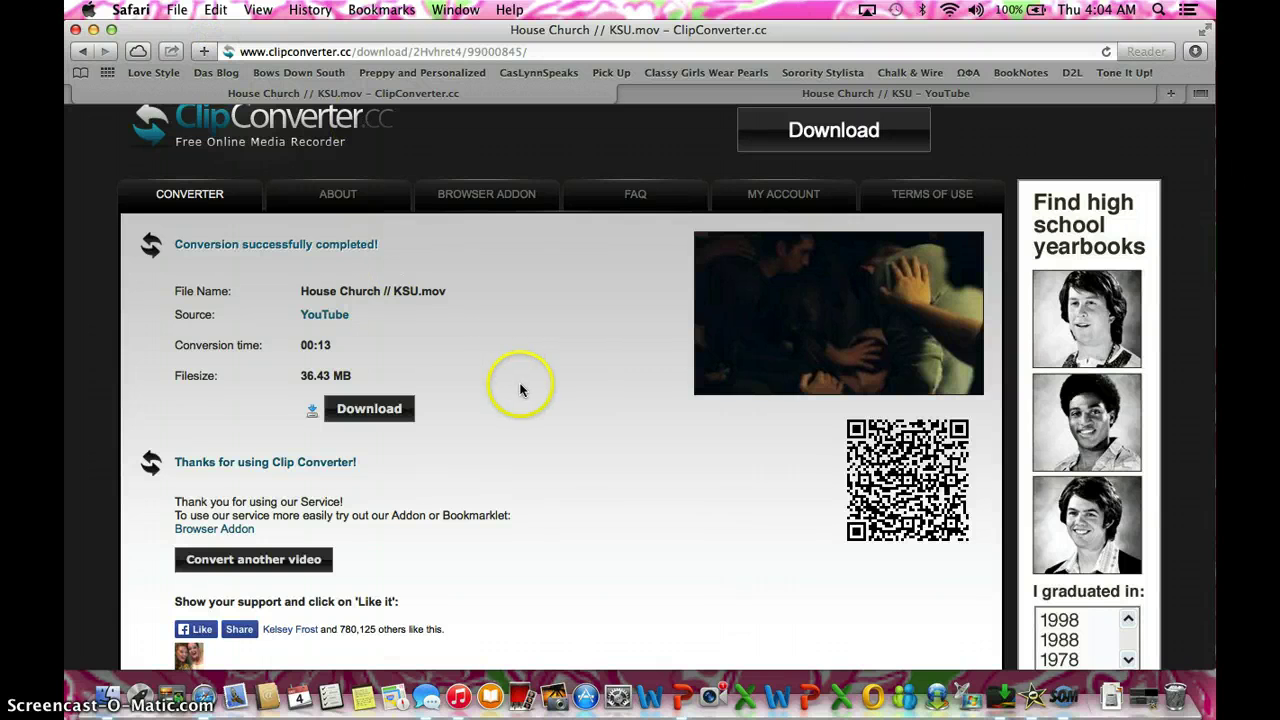
Check the Downloads stack for the downloaded House Church file and close the stack again
scroll(529, 391, "down", 1)
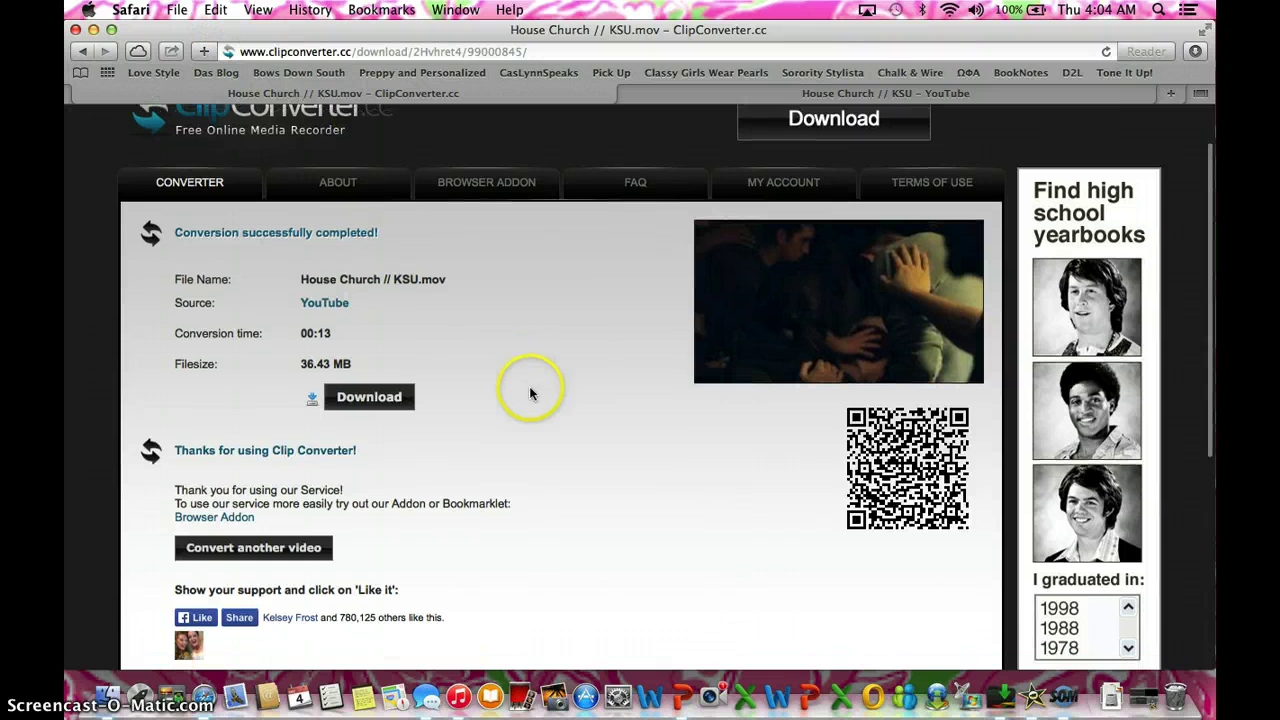
left_click(1113, 700)
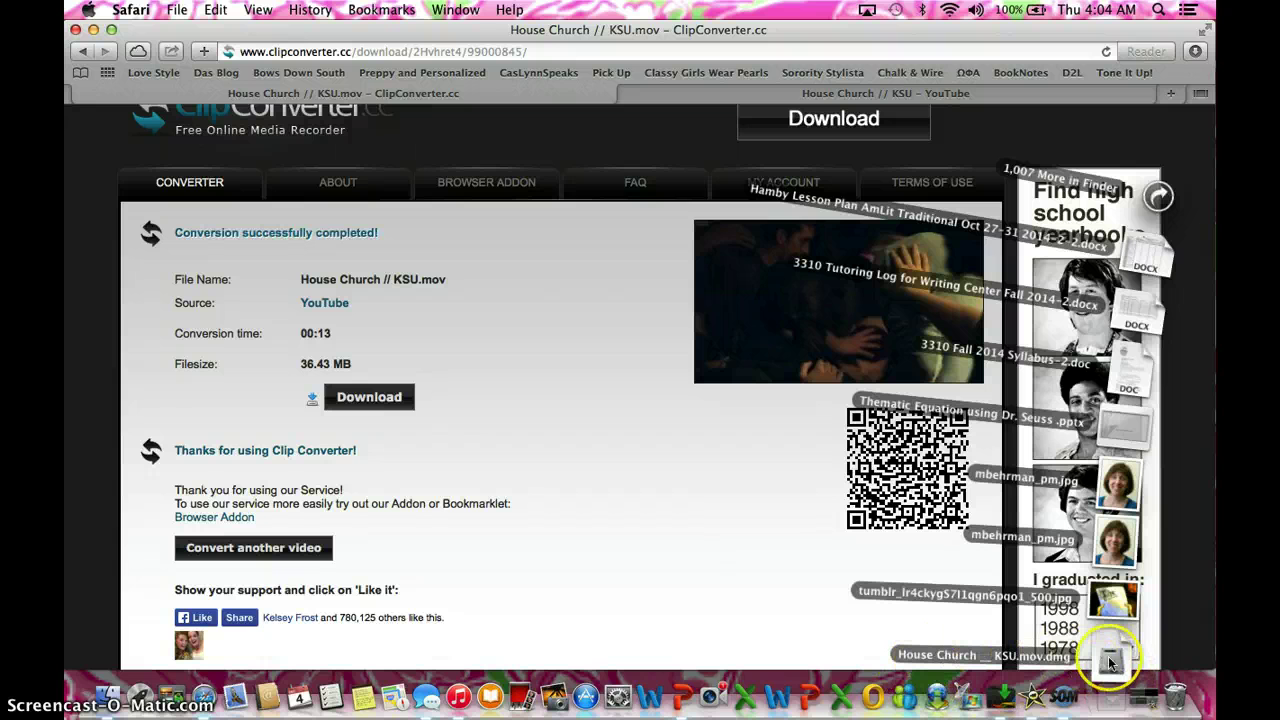
left_click(1109, 662)
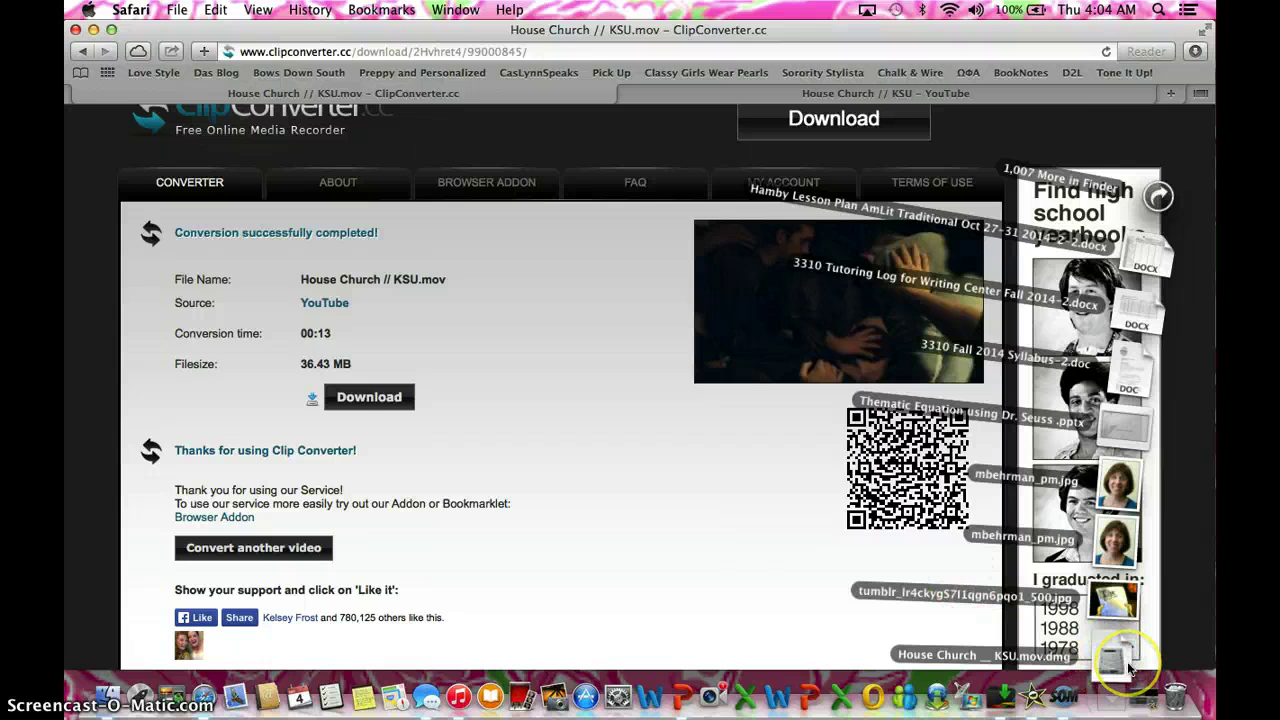
left_click(727, 603)
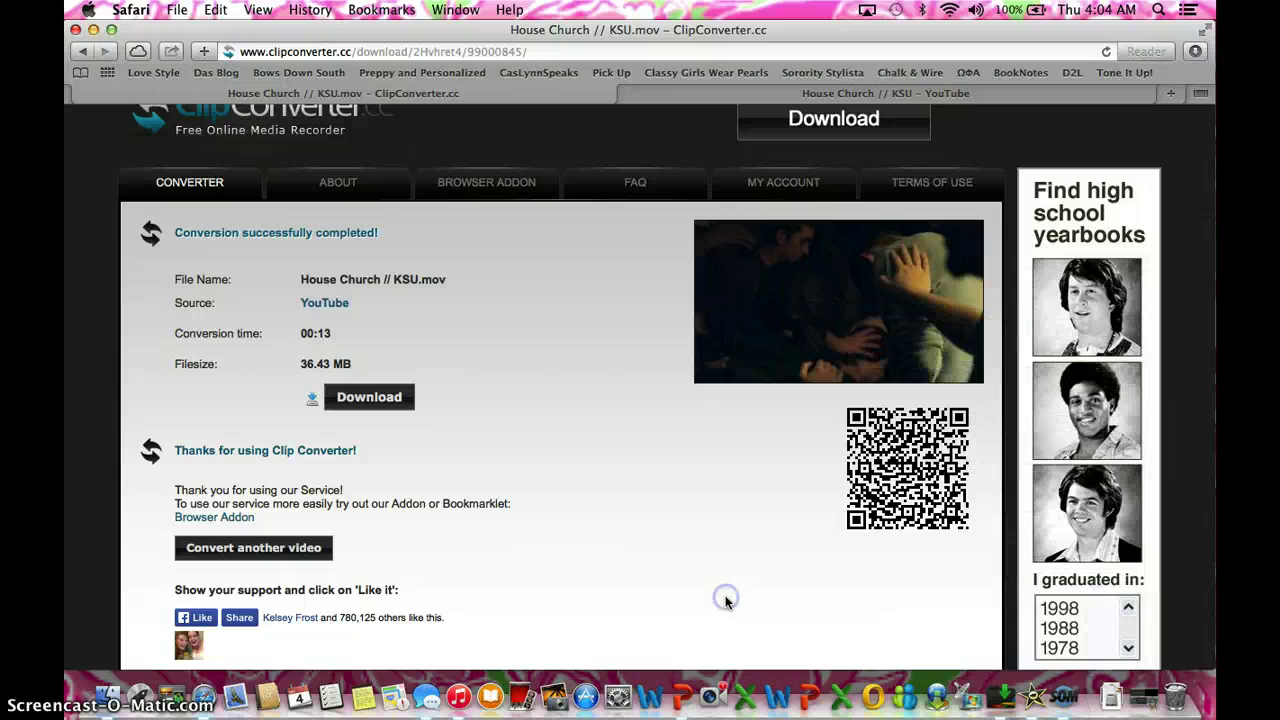
Find iMovie among the installed applications and switch to it
left_click(1033, 700)
left_click(125, 690)
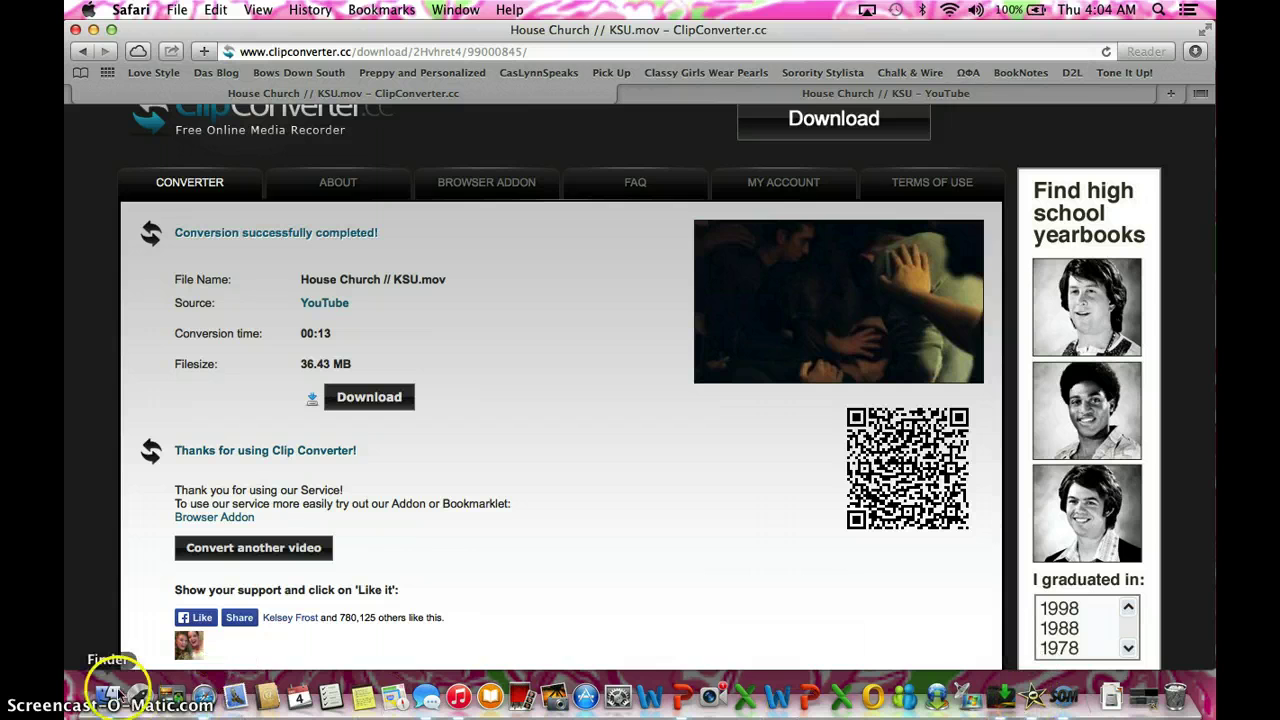
left_click(298, 690)
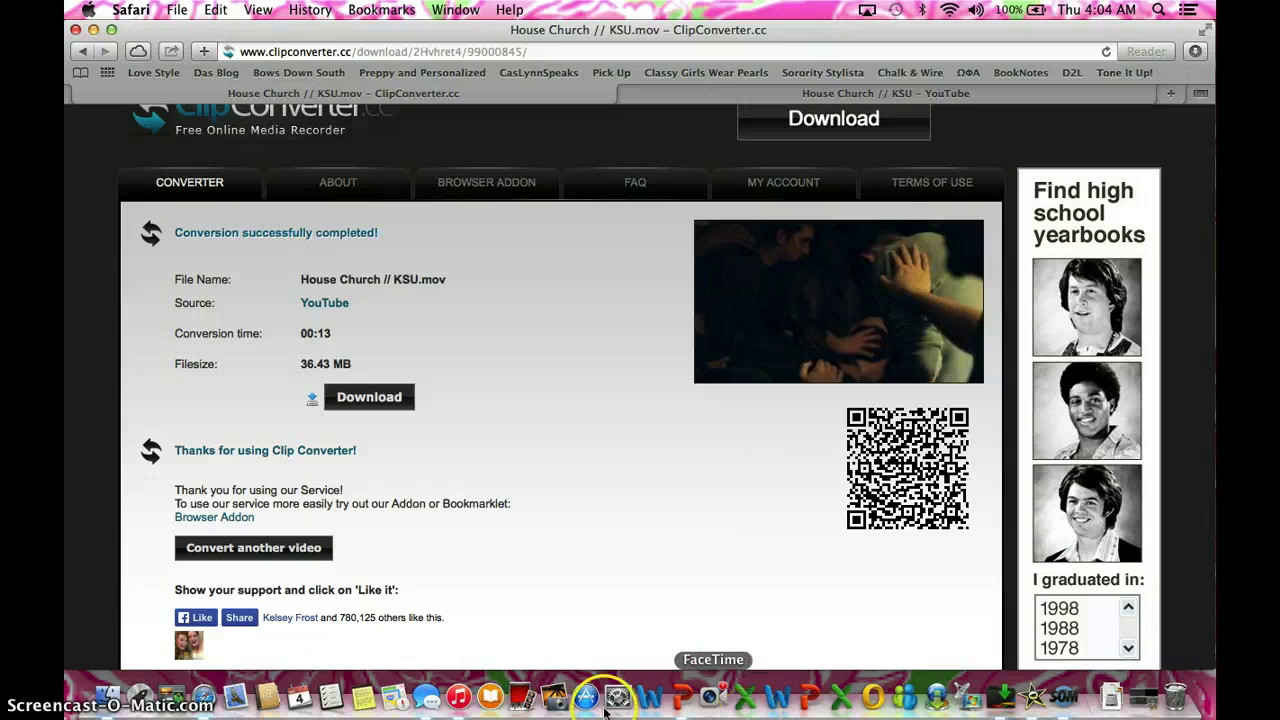
left_click(130, 692)
left_click(136, 700)
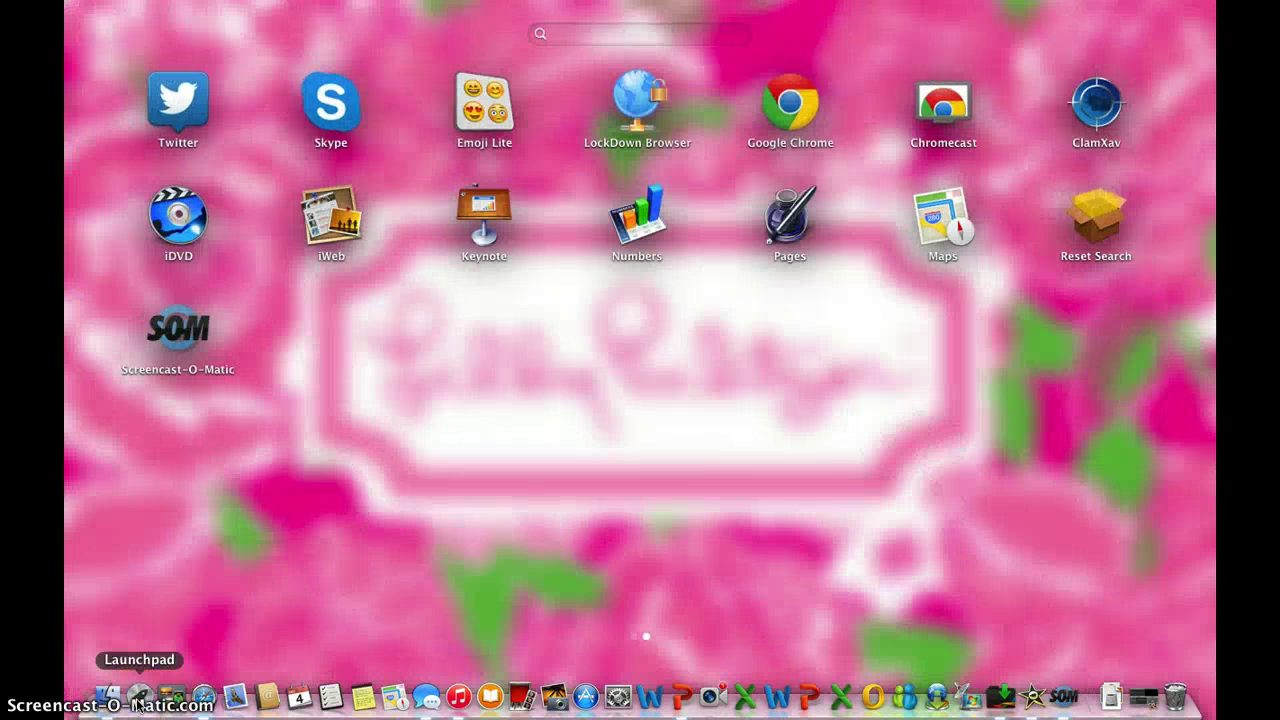
scroll(201, 455, "left", 5)
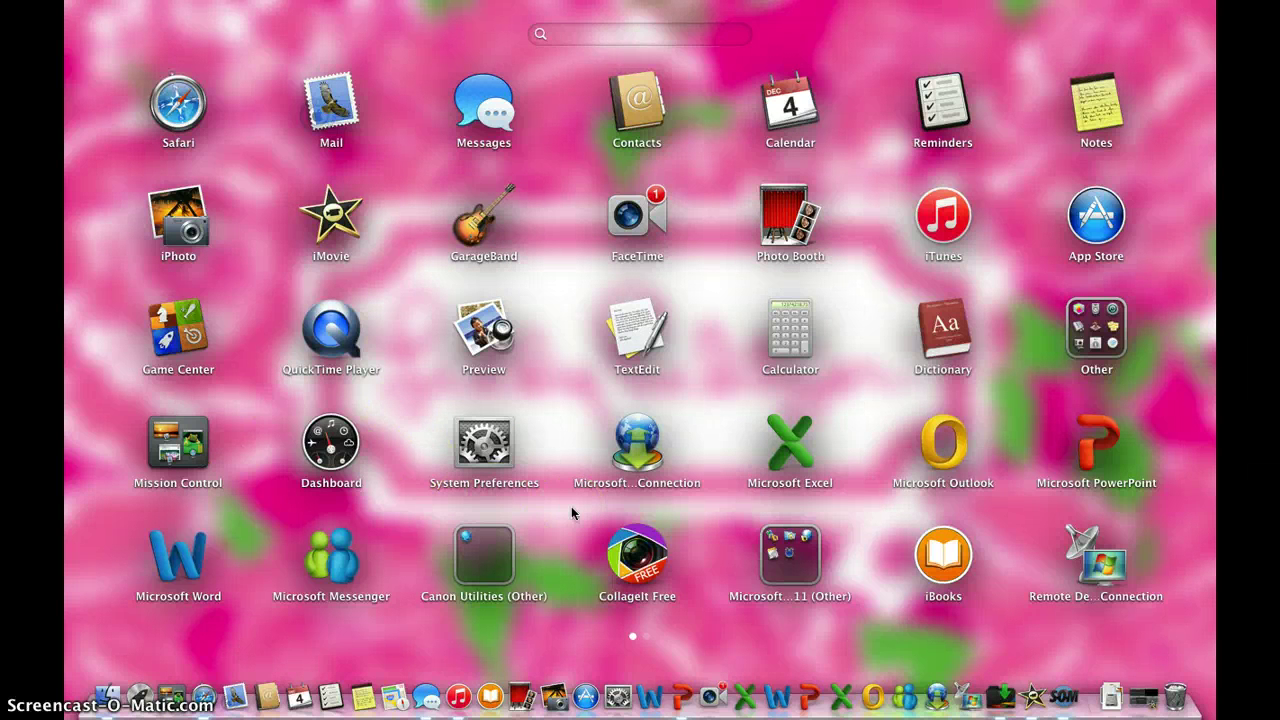
left_click(332, 219)
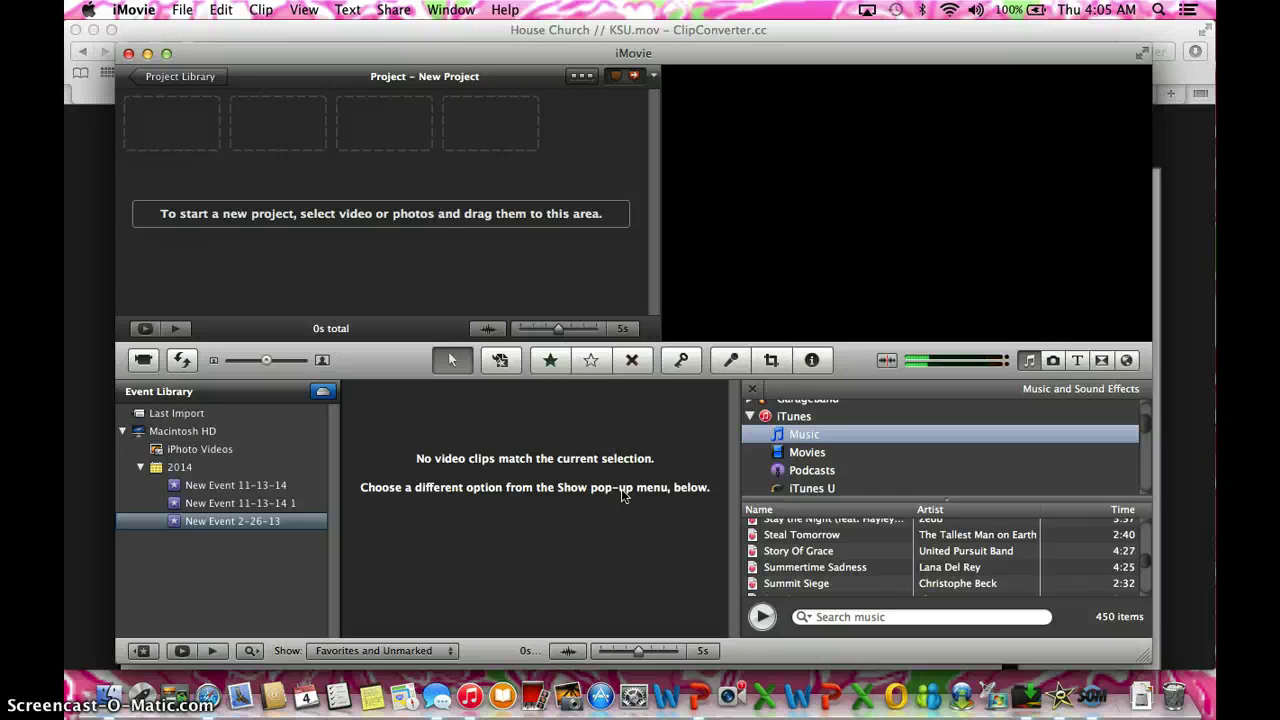
Start a movie import in iMovie and search the files for "House church"
left_click(186, 10)
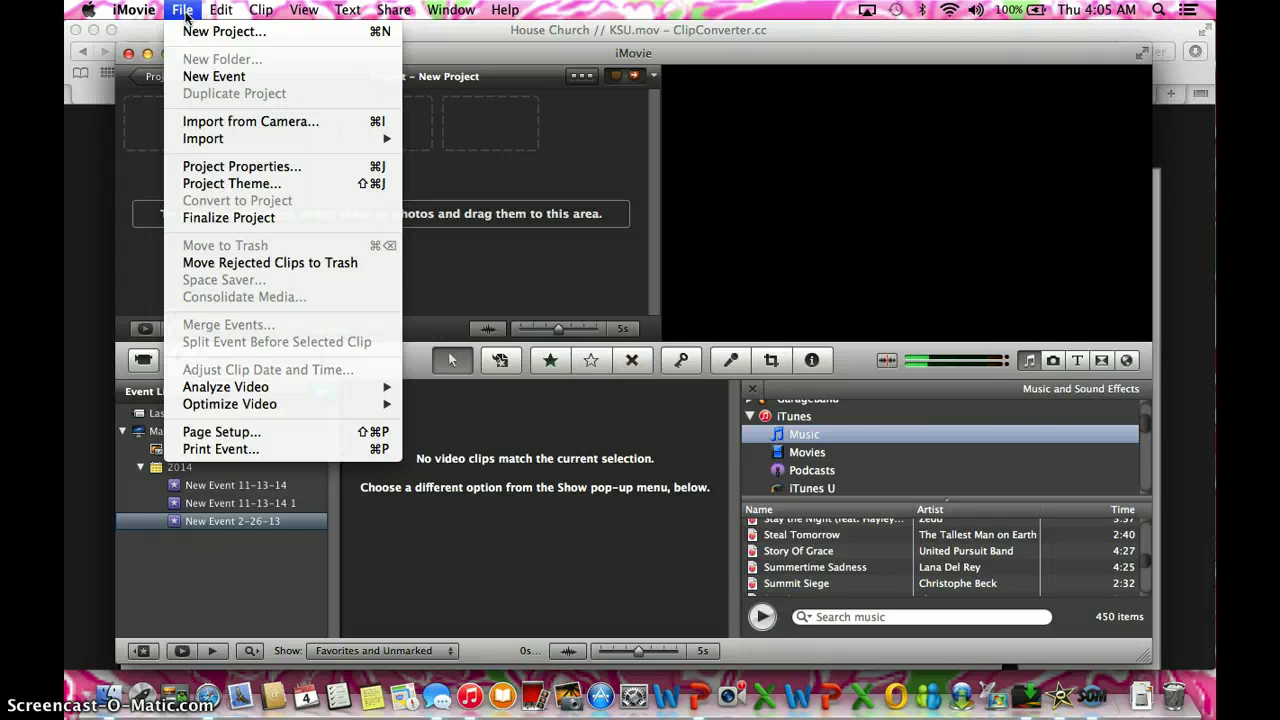
mouse_move(217, 140)
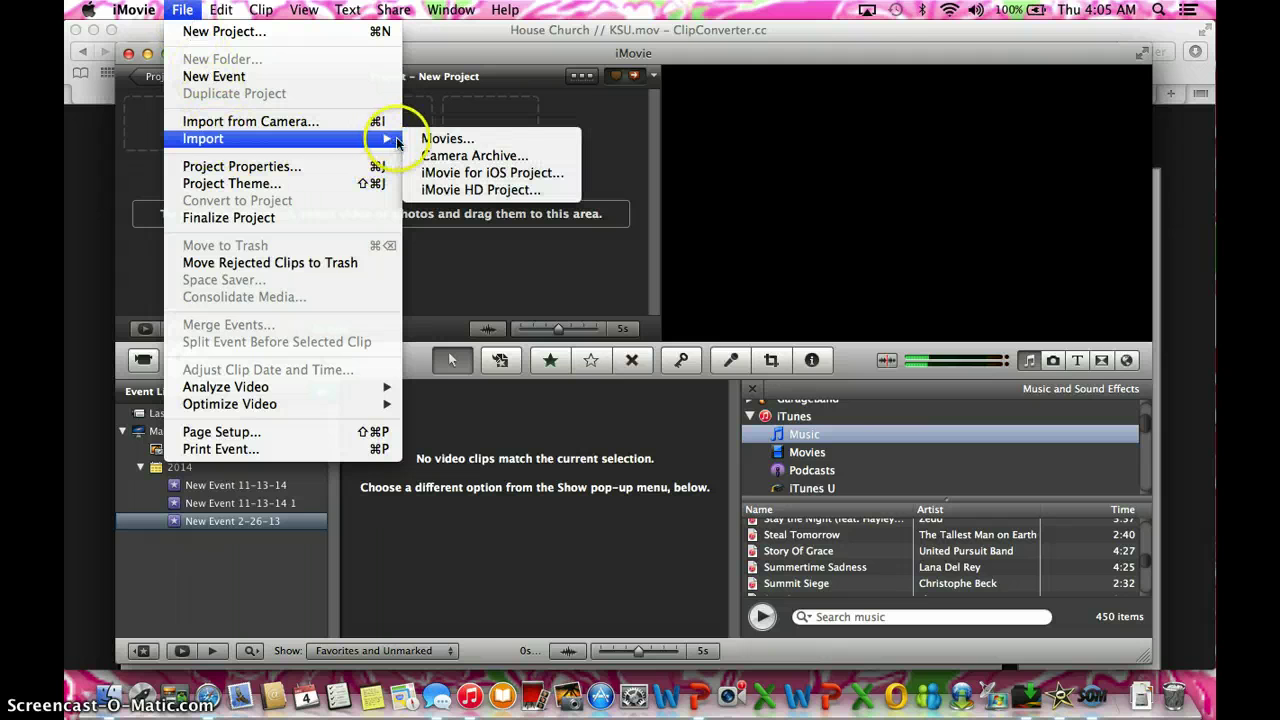
left_click(474, 139)
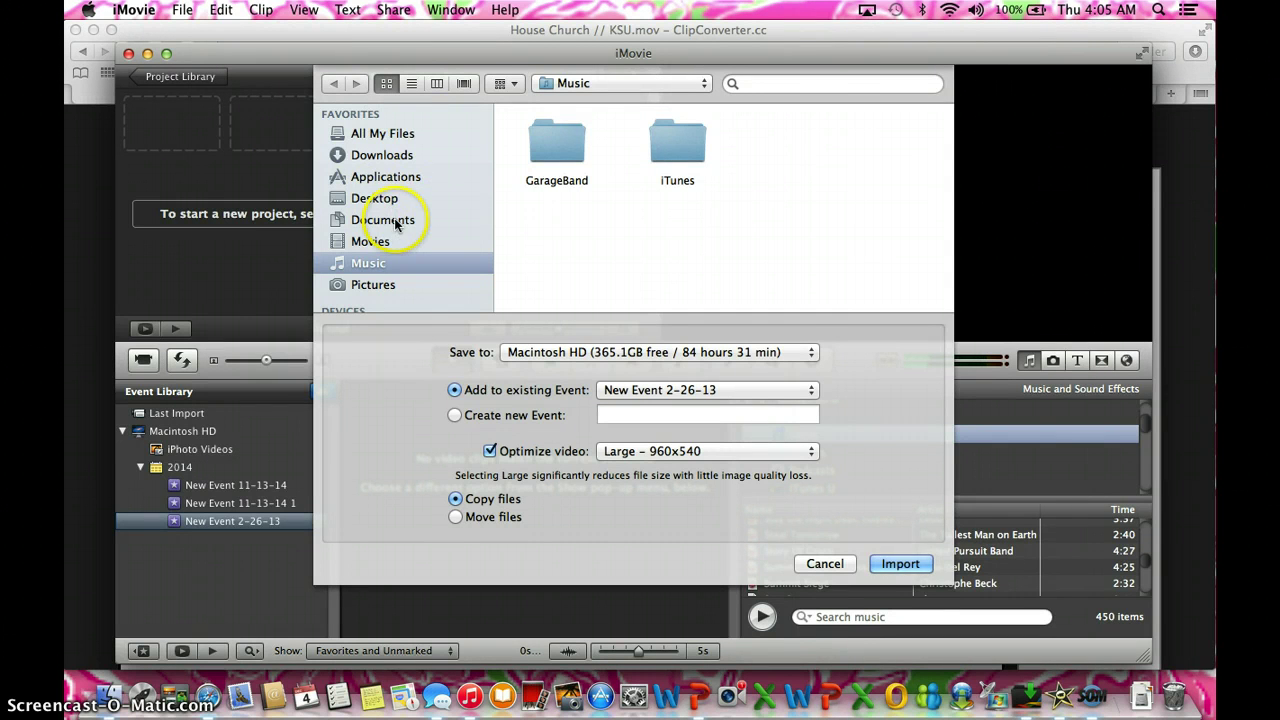
left_click(378, 155)
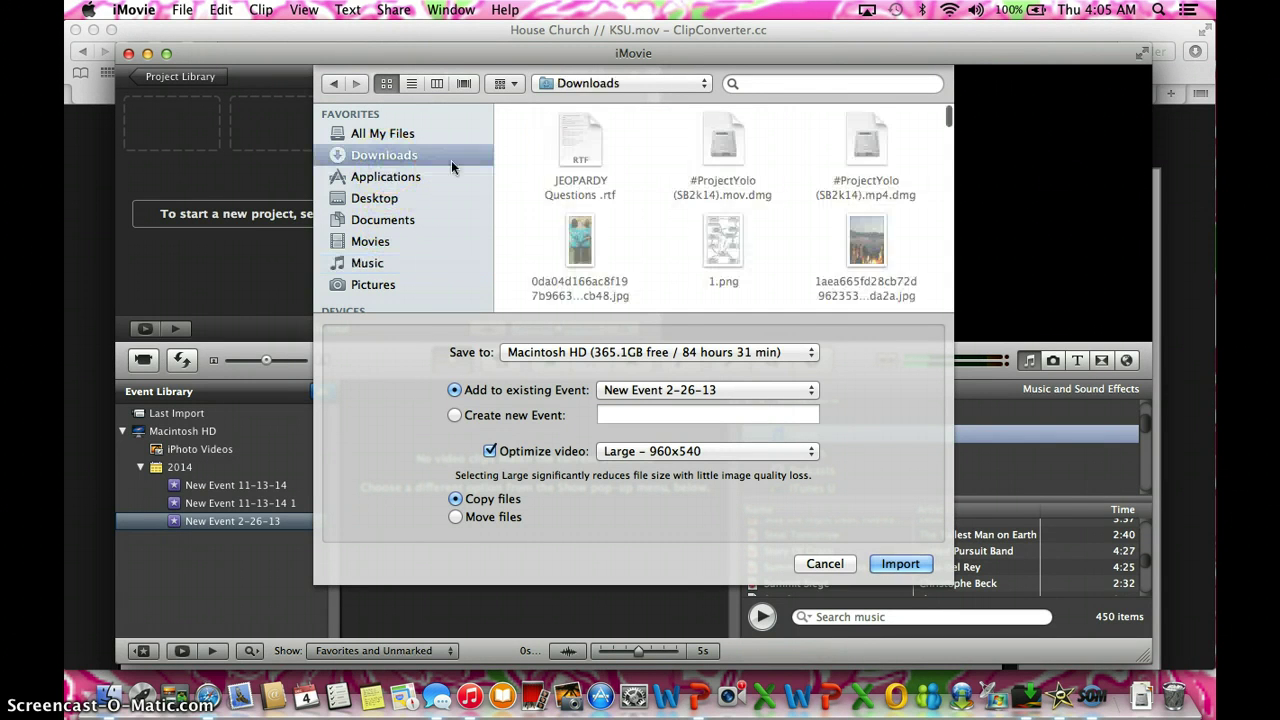
scroll(837, 233, "down", 10)
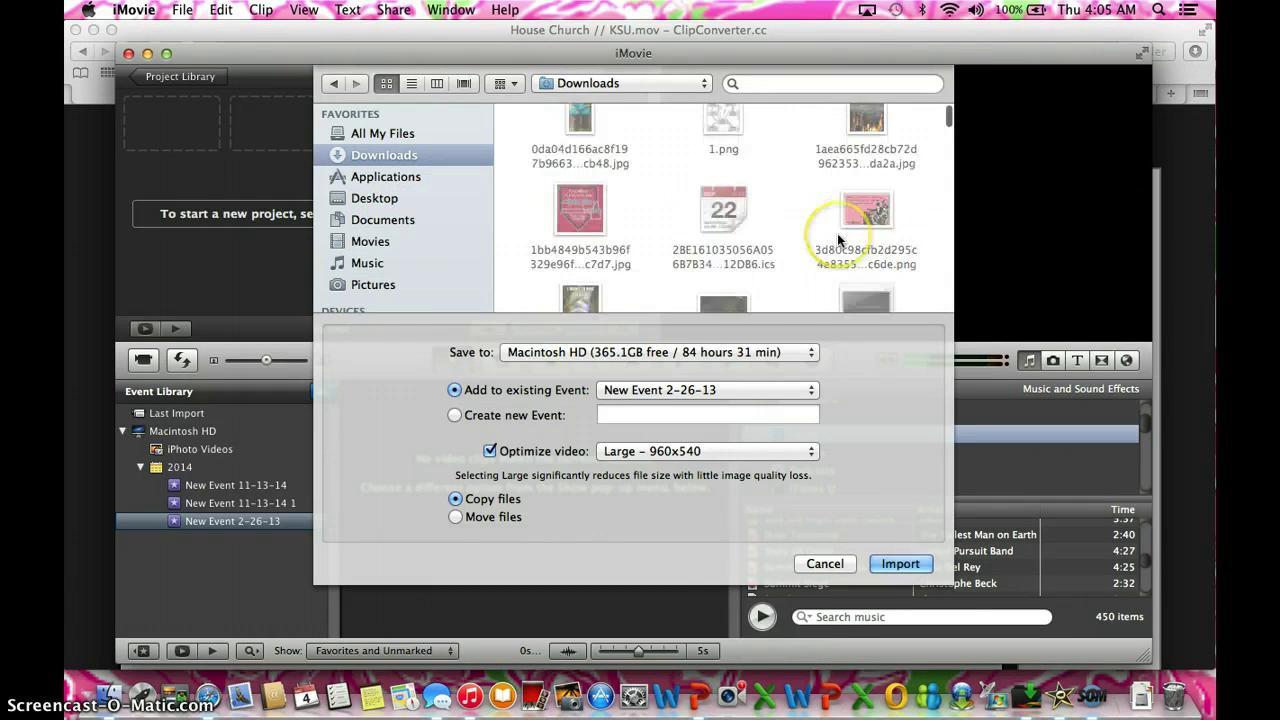
left_click(776, 85)
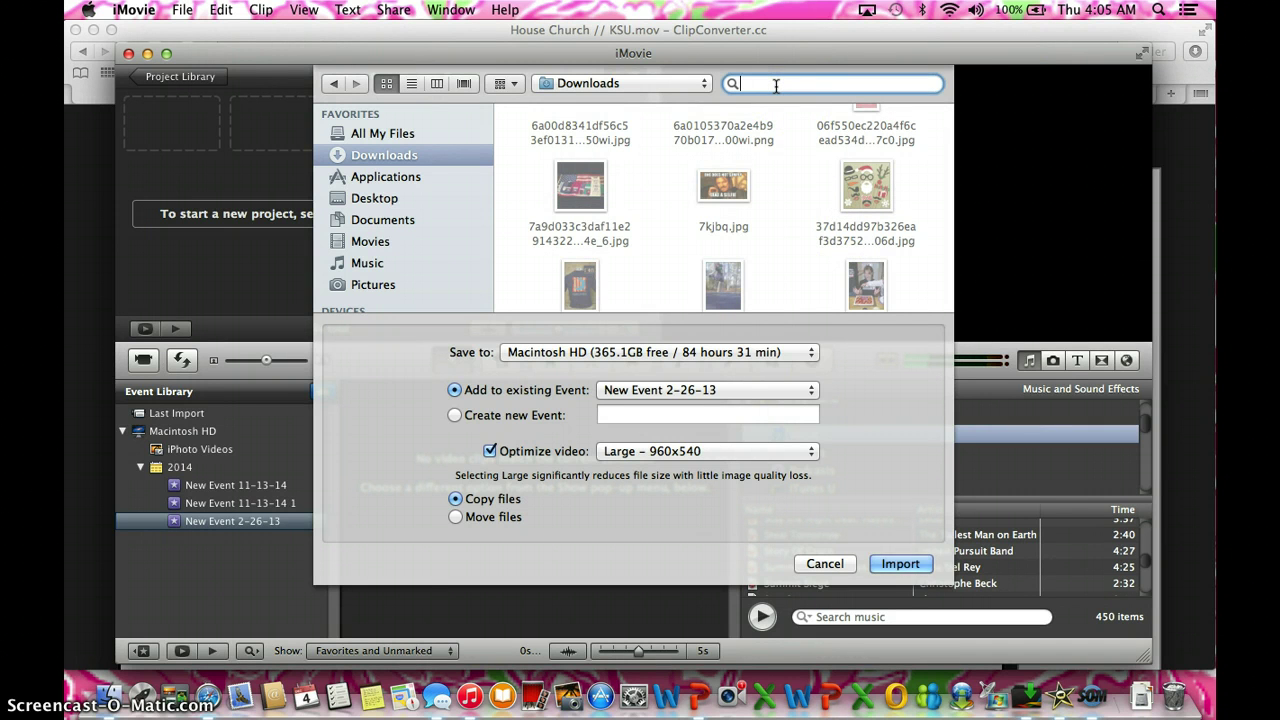
type("HouseChurch")
left_click(600, 210)
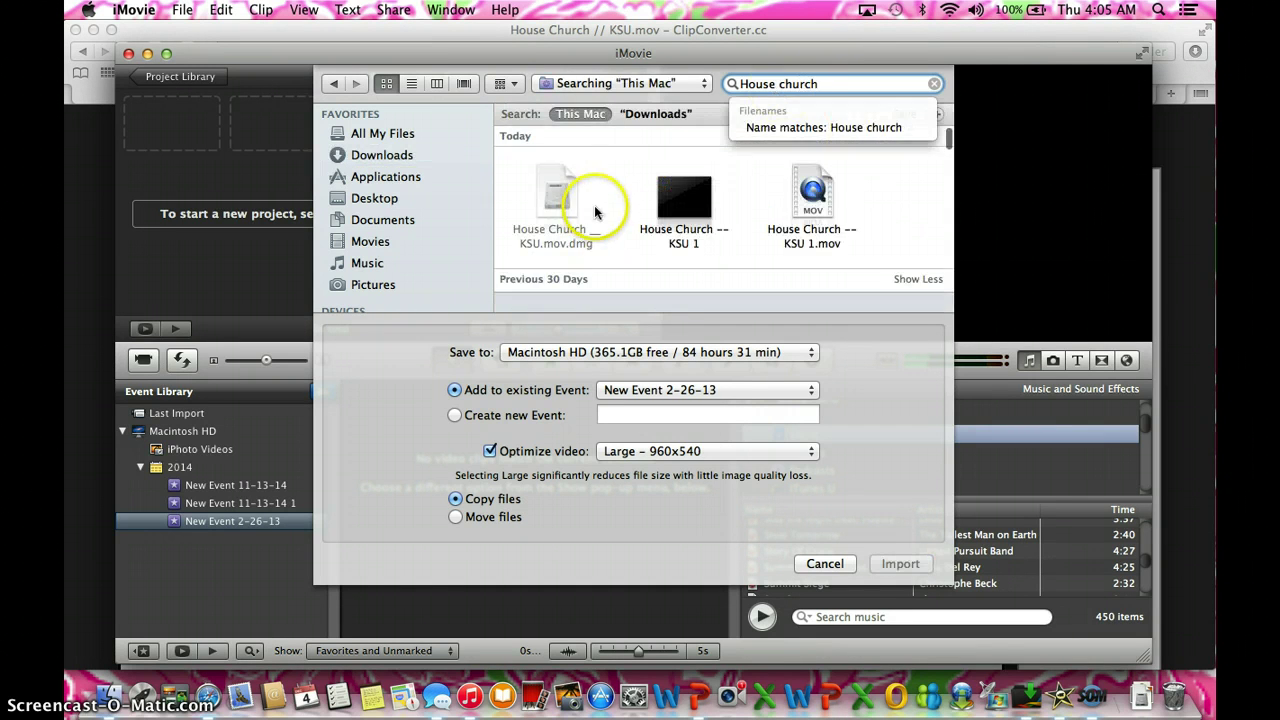
Import the "House Church -- KSU 1" video into the existing event New Event 2-26-13, optimized to Large - 960x540
left_click(690, 246)
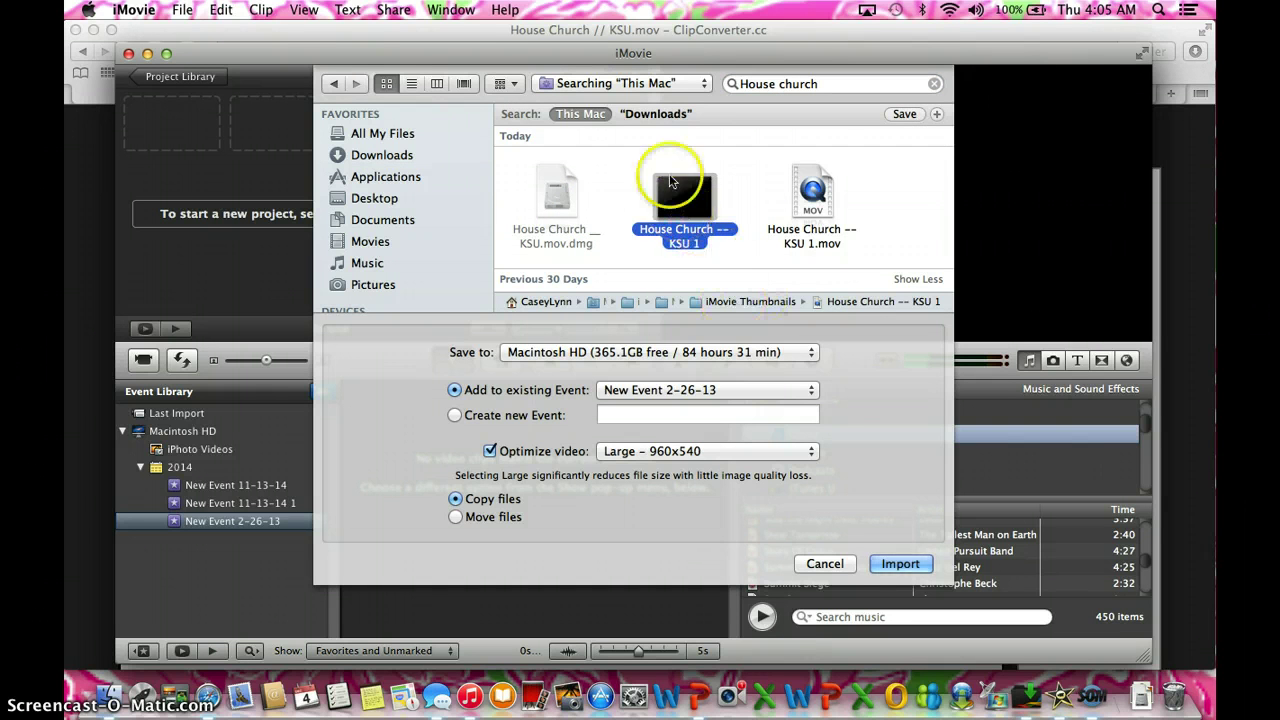
left_click(898, 566)
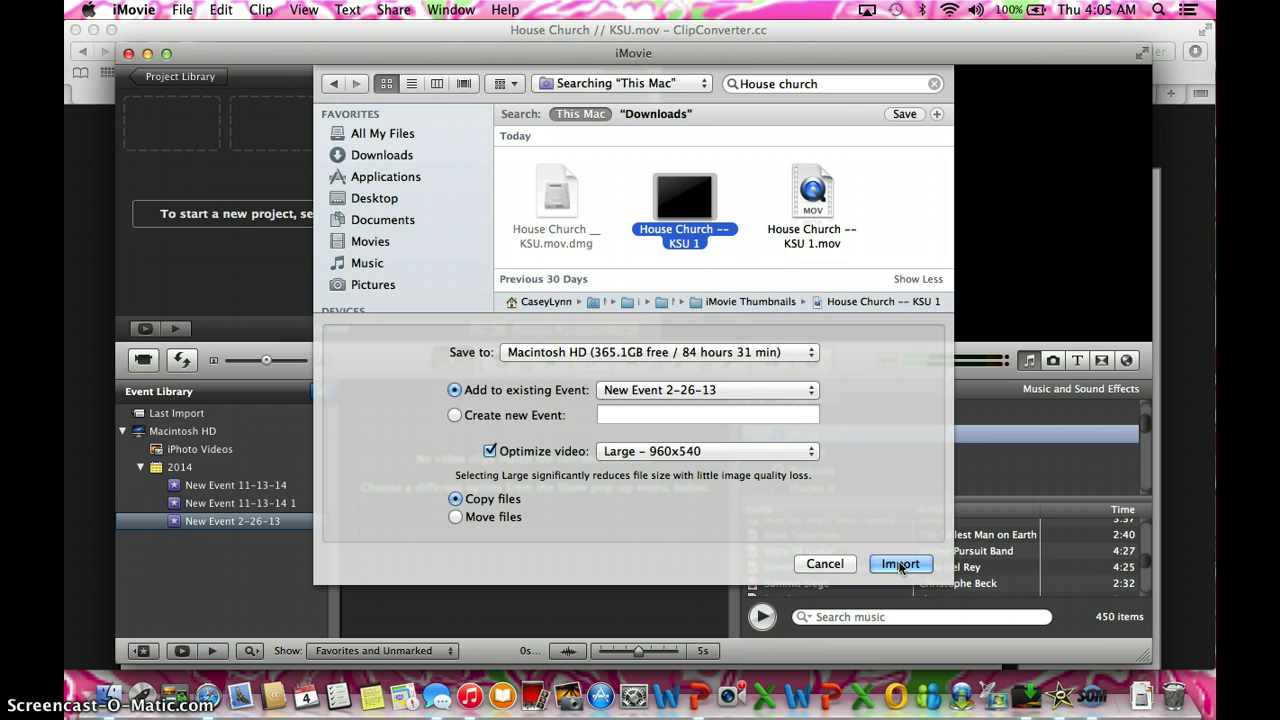
left_click(900, 564)
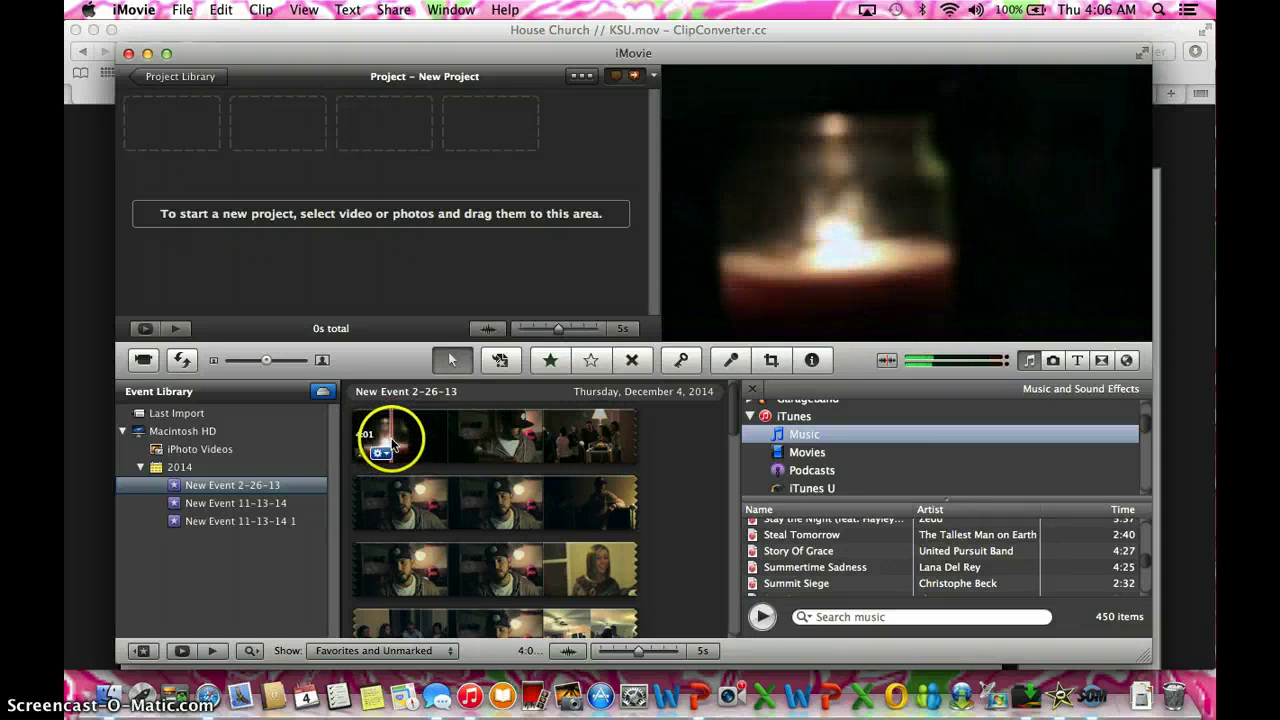
Select the entire House Church clip in New Event 2-26-13, copy it, and add it to the empty new project
key("space")
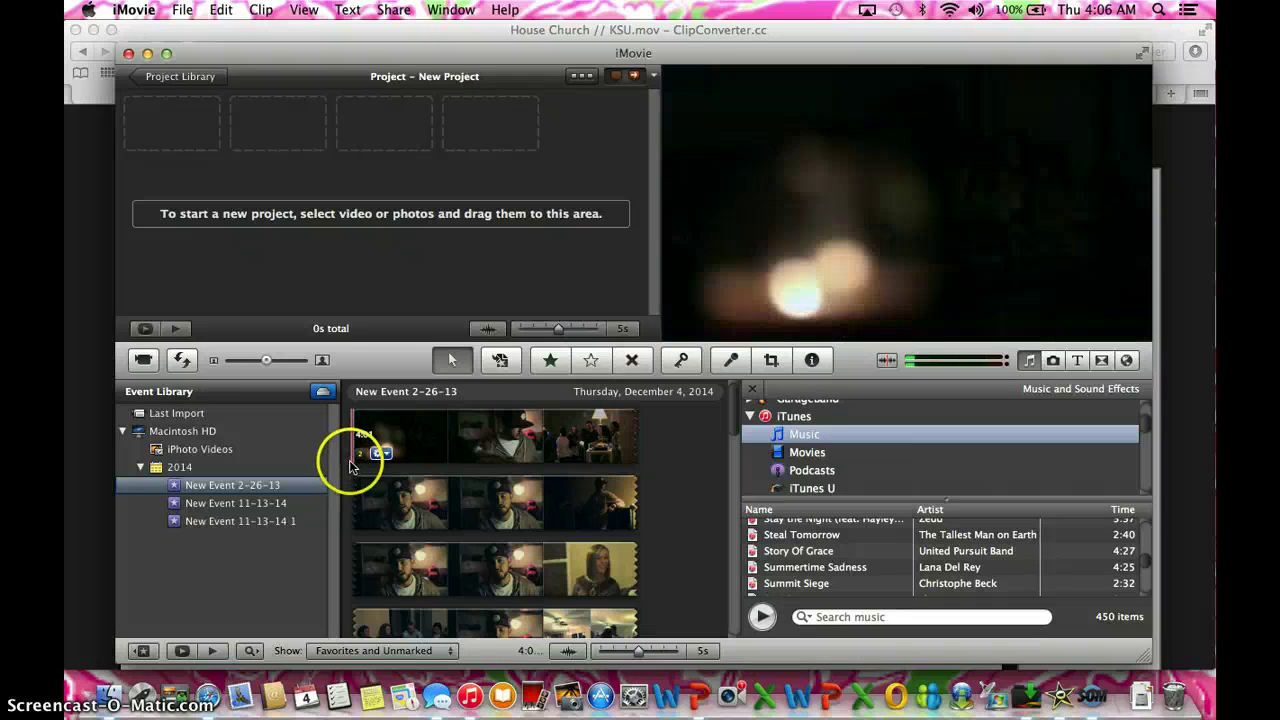
right_click(374, 432)
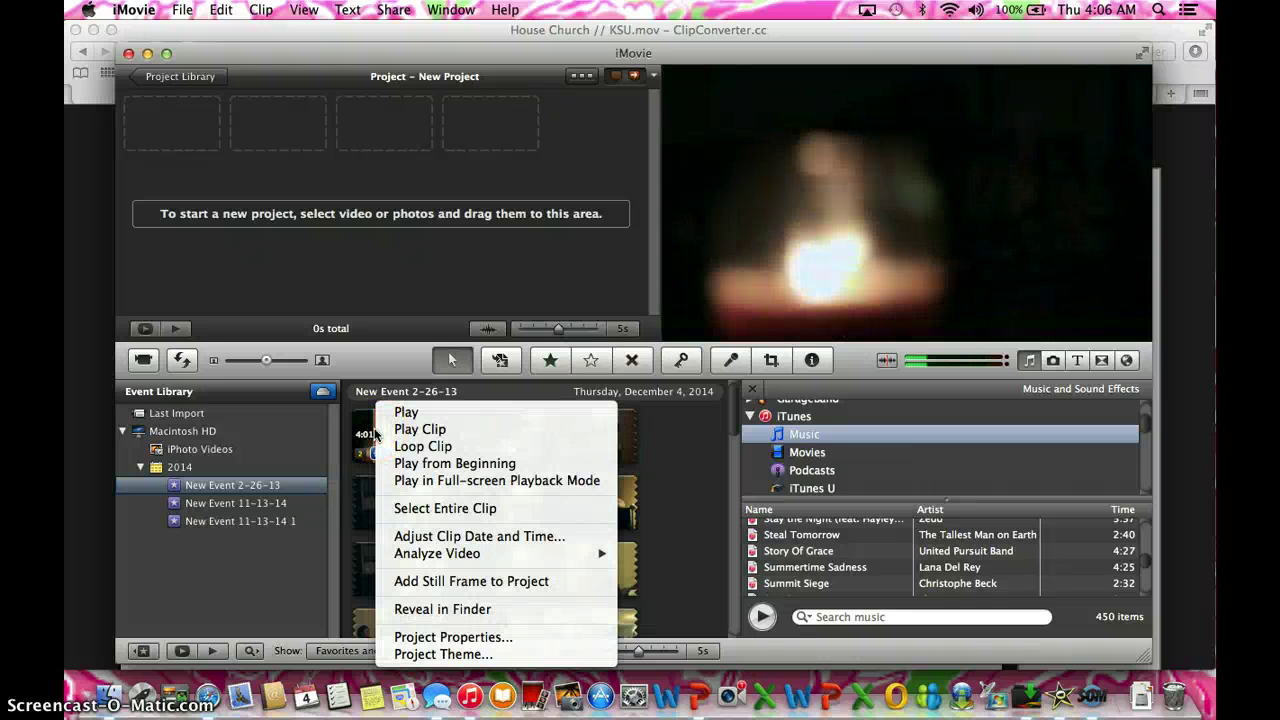
left_click(444, 509)
left_click(402, 440)
right_click(412, 448)
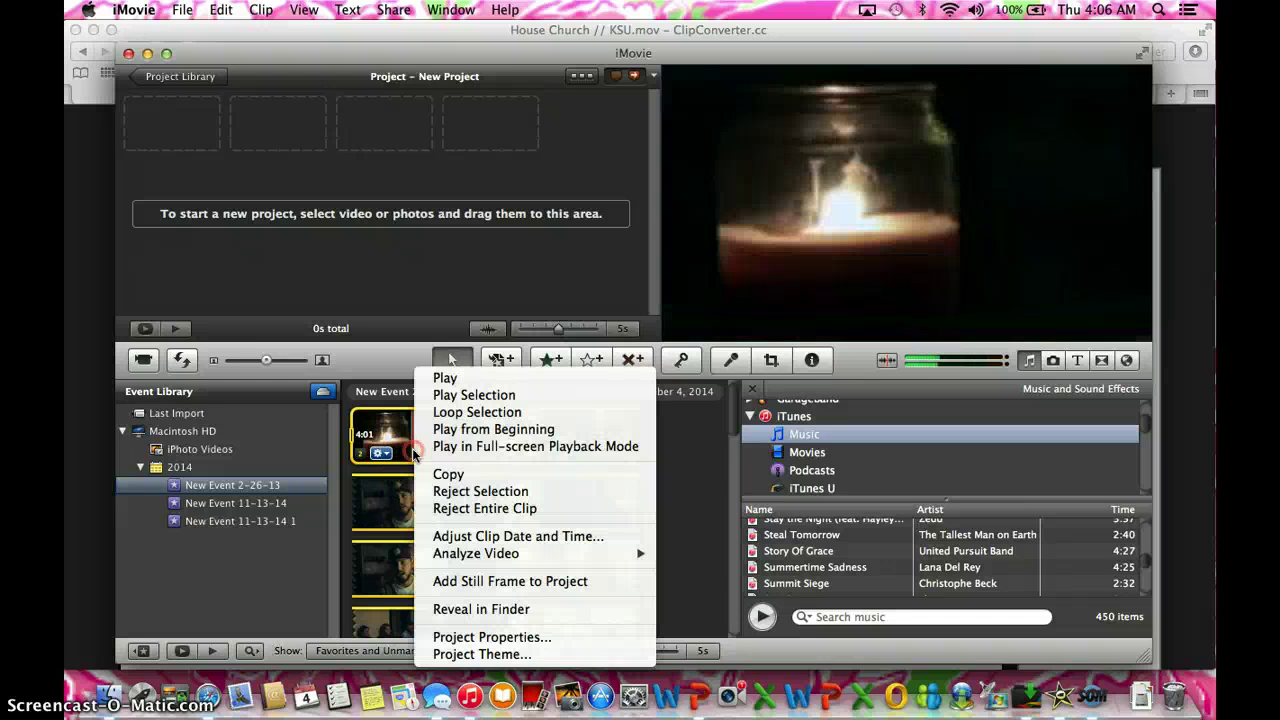
left_click(440, 478)
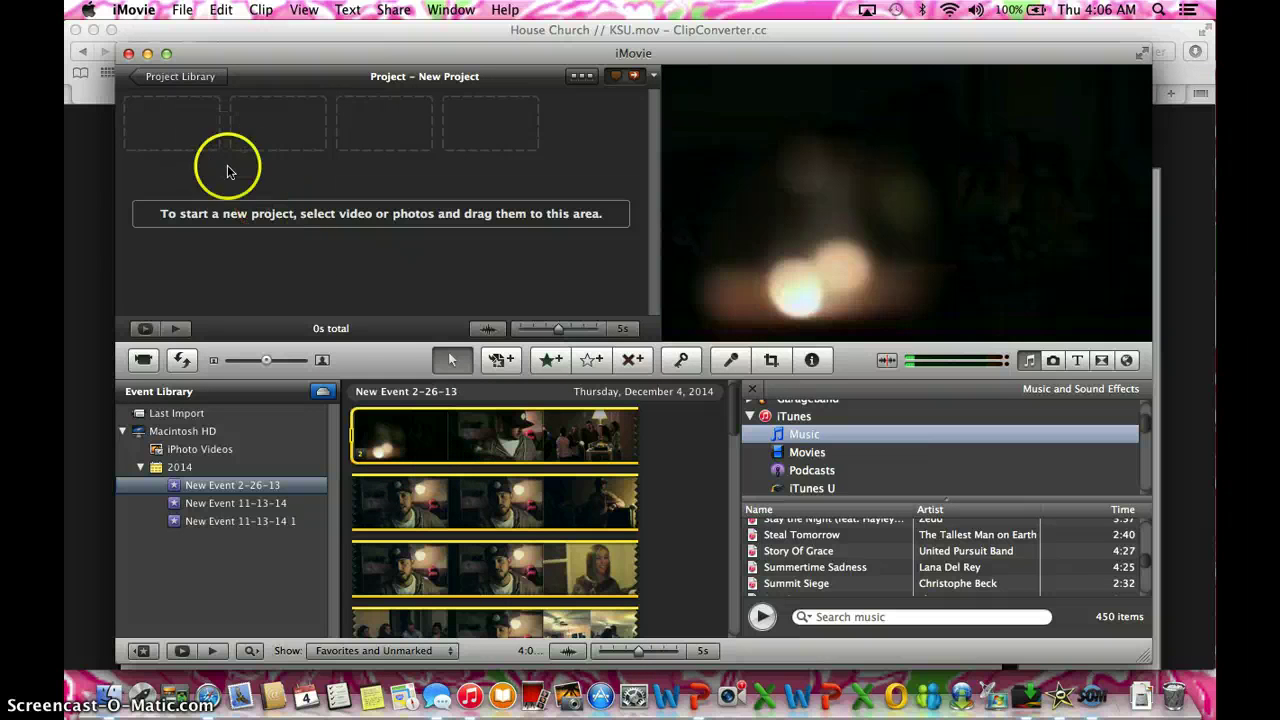
left_click_drag(400, 410, 175, 121)
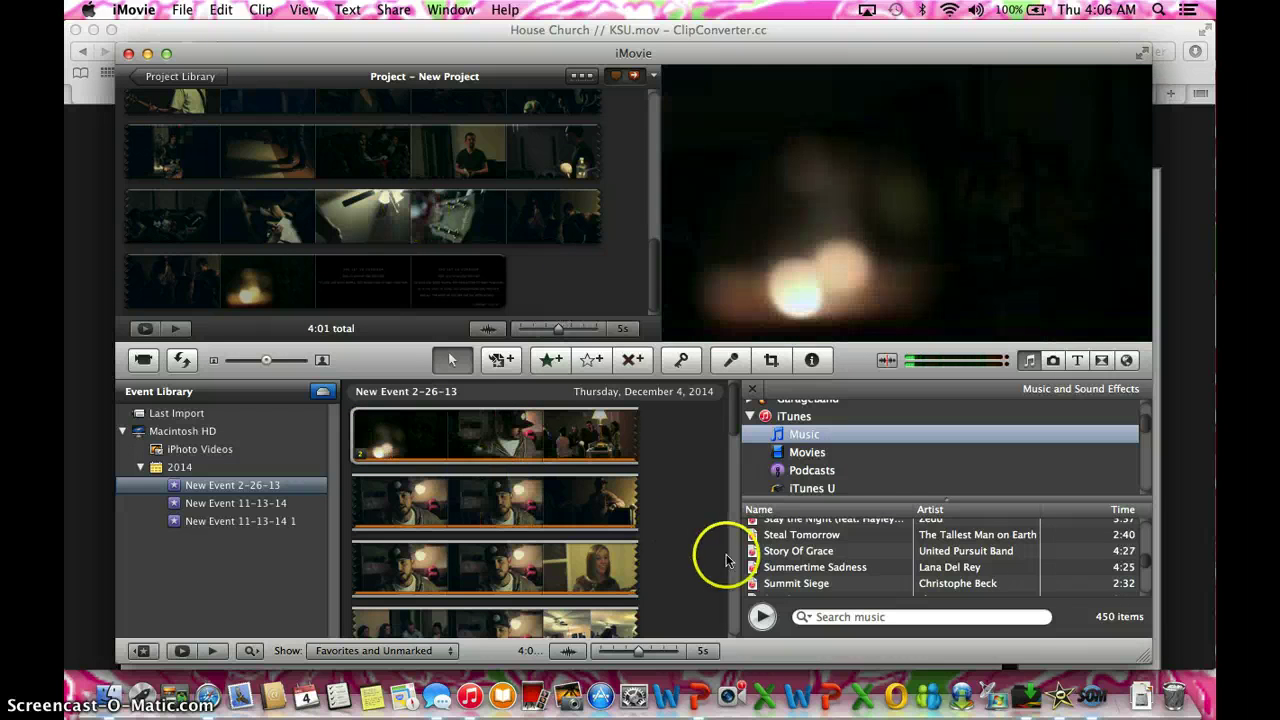
Split the project clip at the candle jar shot, about 3.7 s from its start
scroll(548, 290, "up", 5)
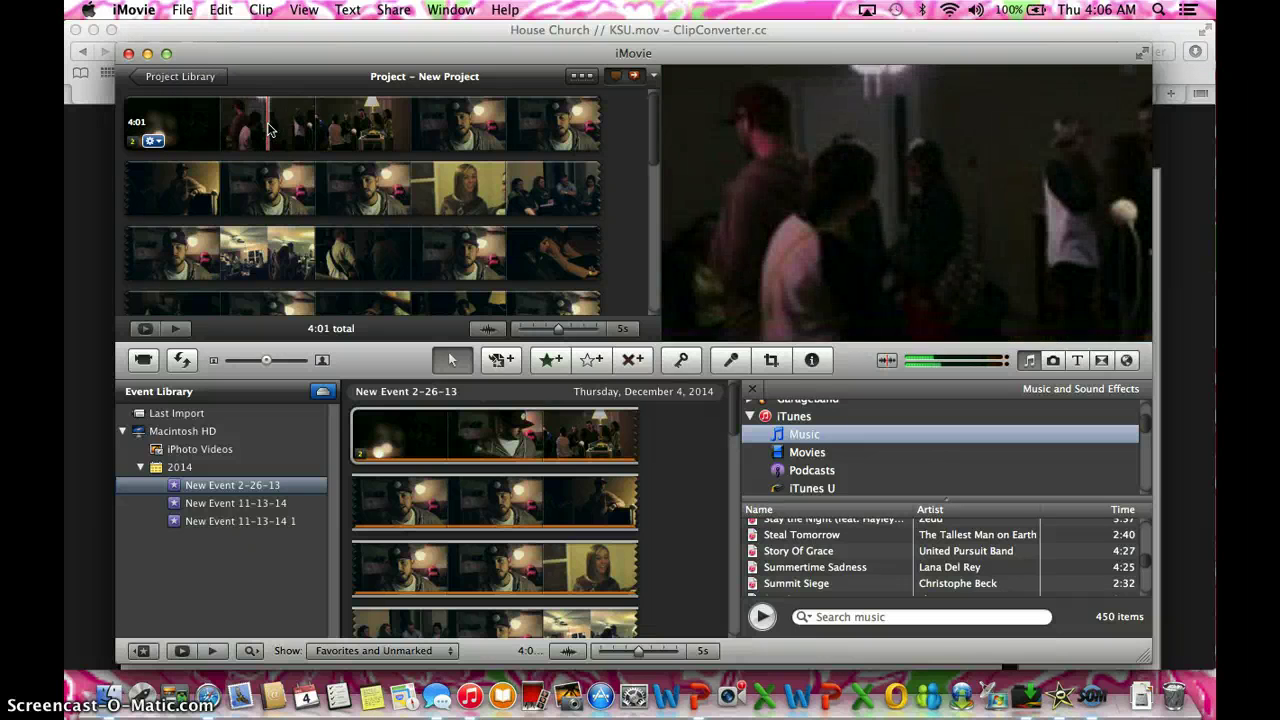
left_click(329, 125)
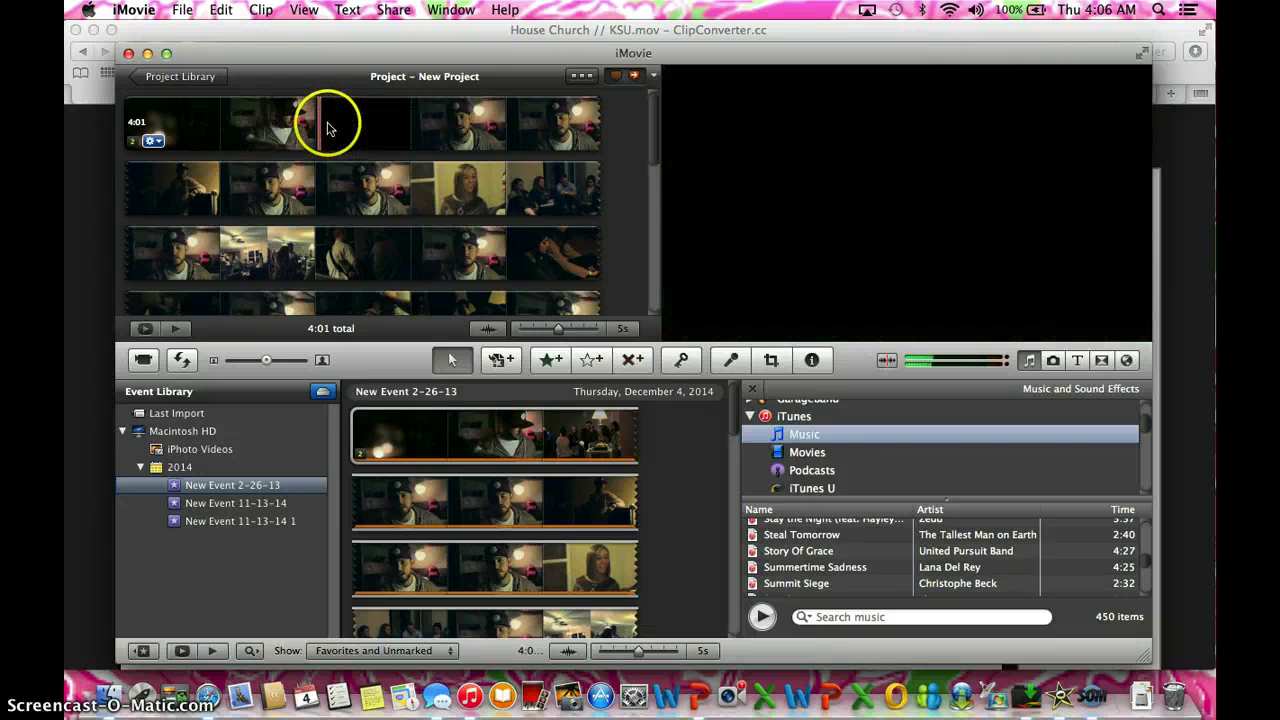
left_click_drag(329, 125, 626, 175)
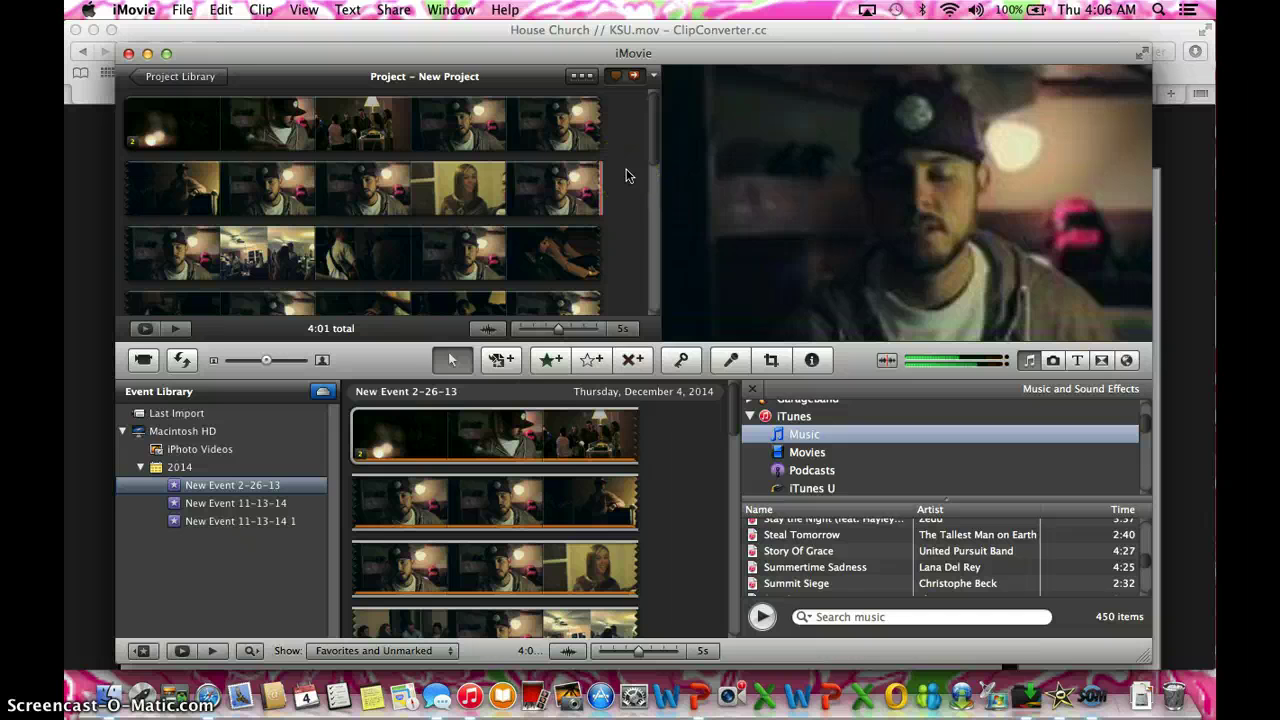
left_click_drag(631, 145, 631, 145)
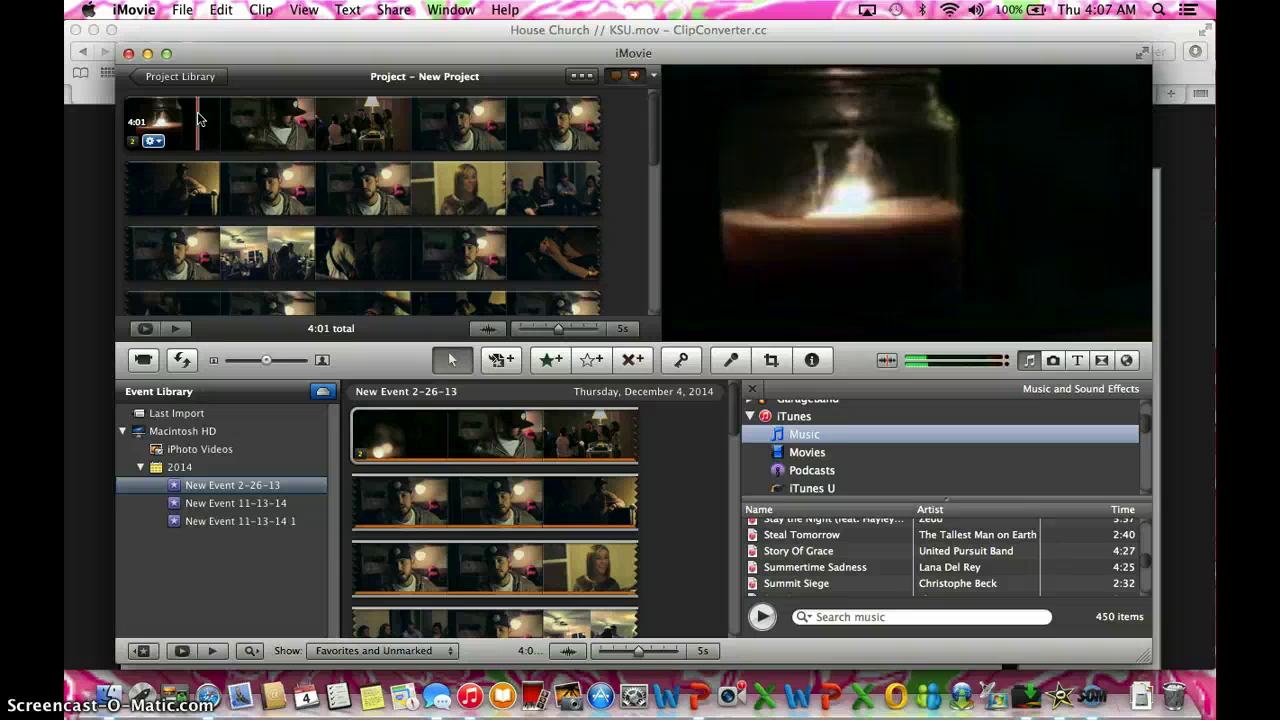
right_click(198, 118)
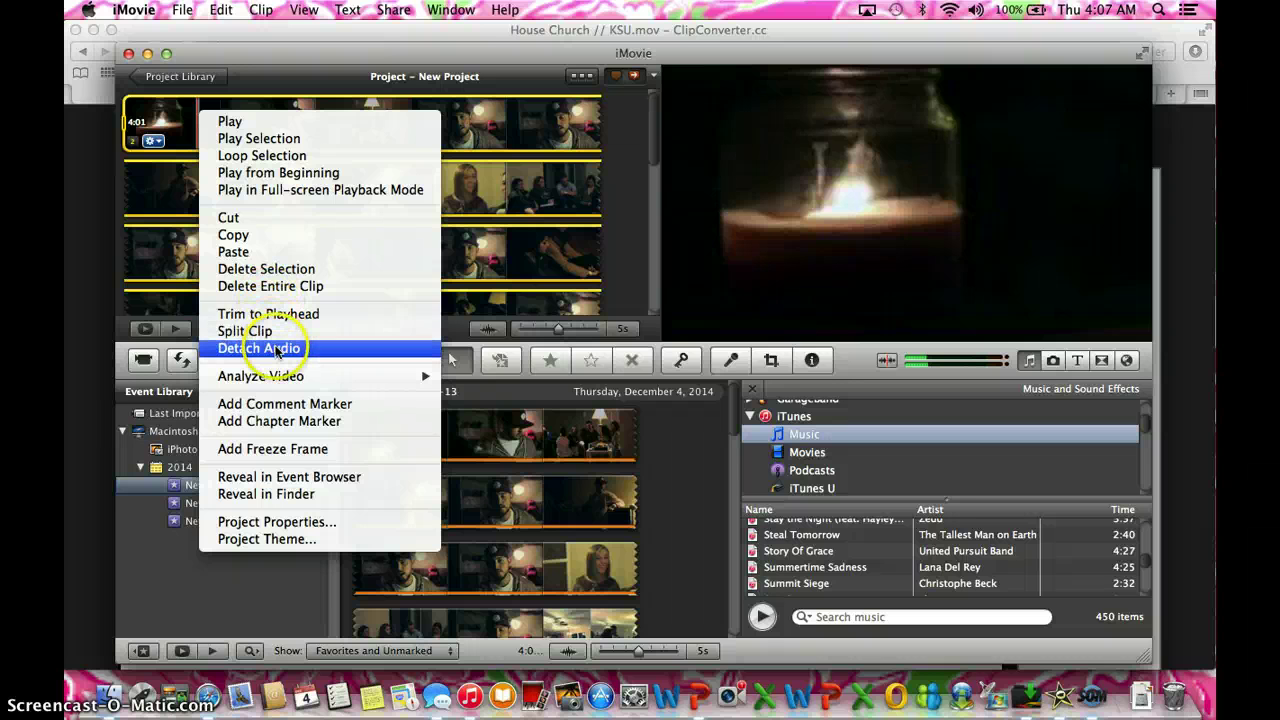
left_click(278, 335)
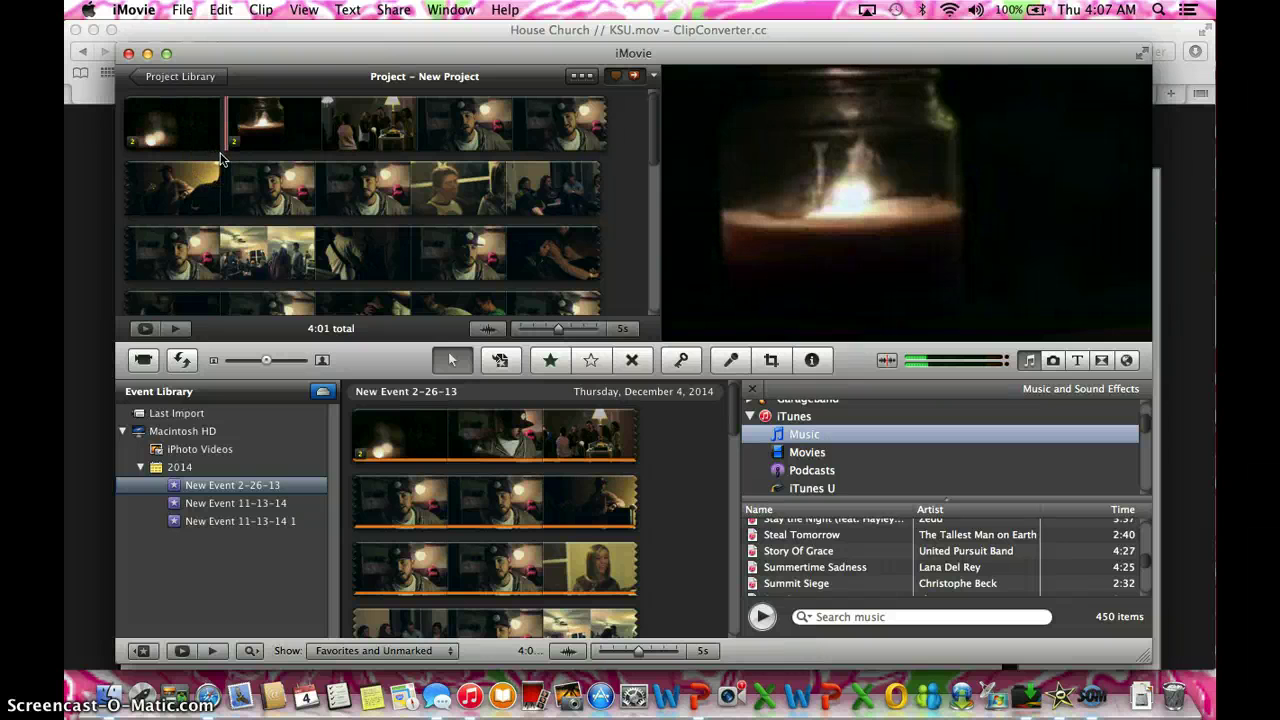
Split the remaining project clip at the shot of the standing crowd and delete the 3.5 s segment between the two splits
left_click_drag(222, 156, 268, 158)
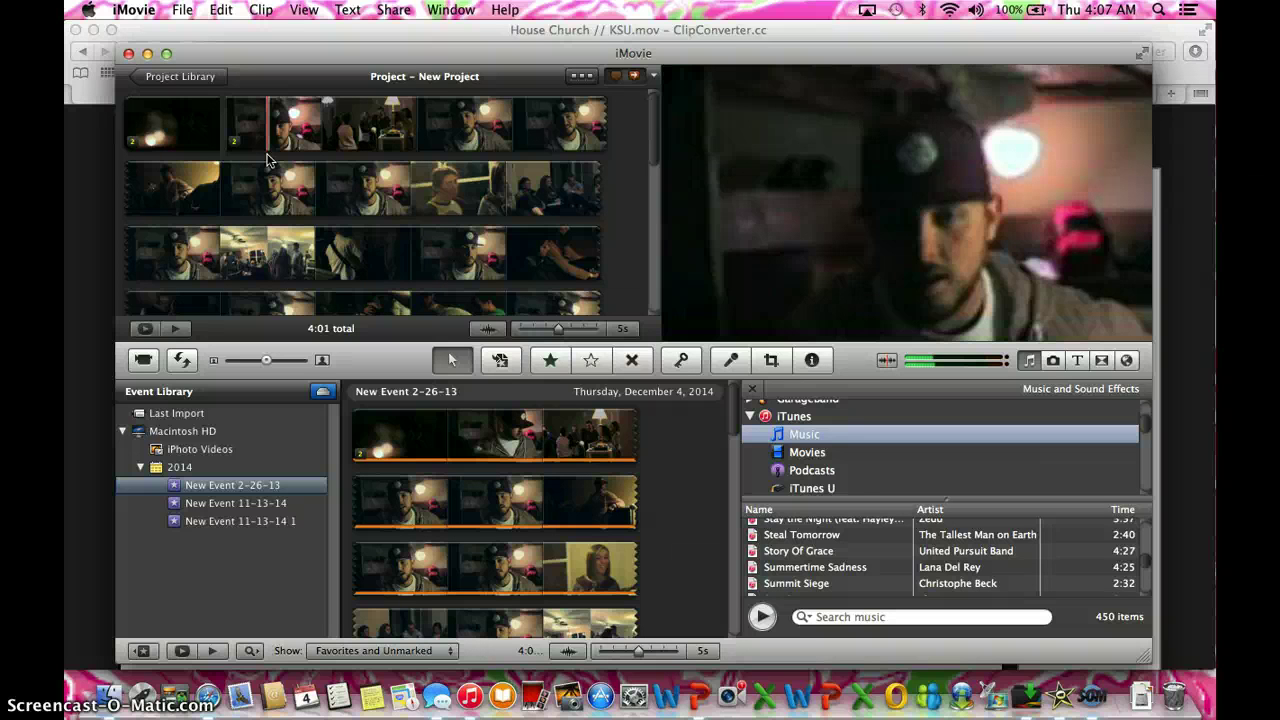
left_click_drag(268, 158, 291, 157)
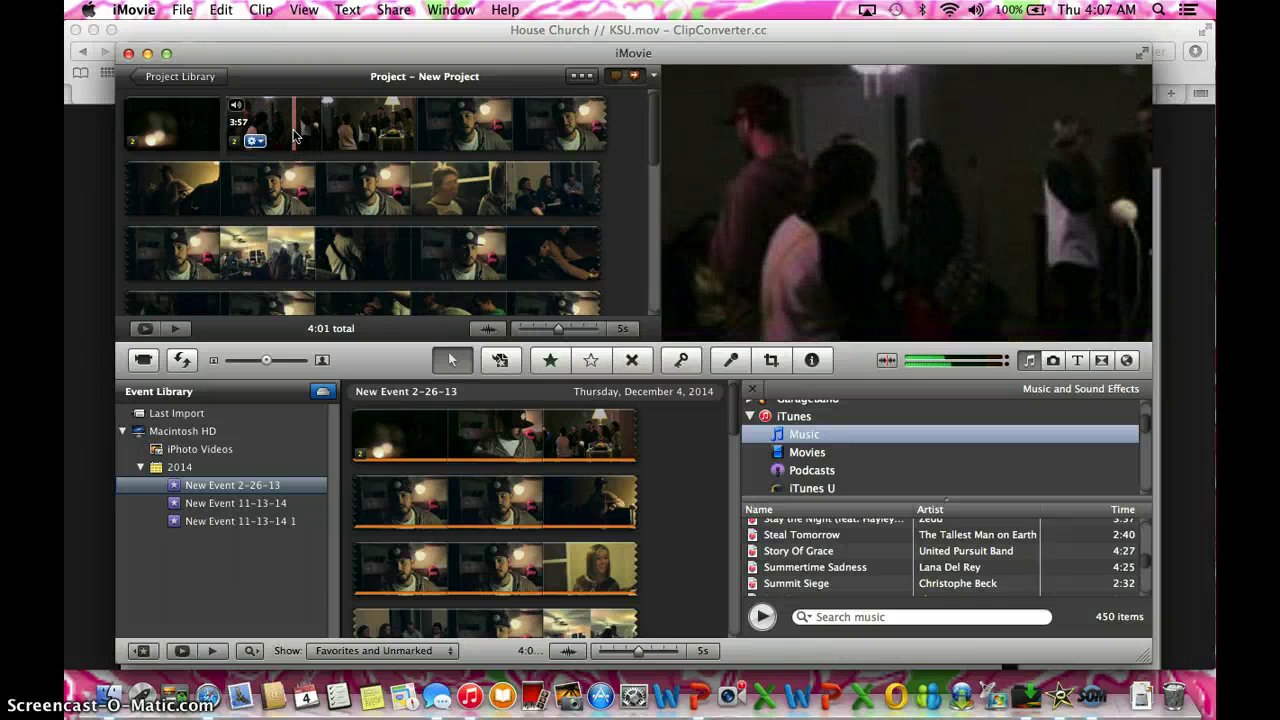
right_click(295, 135)
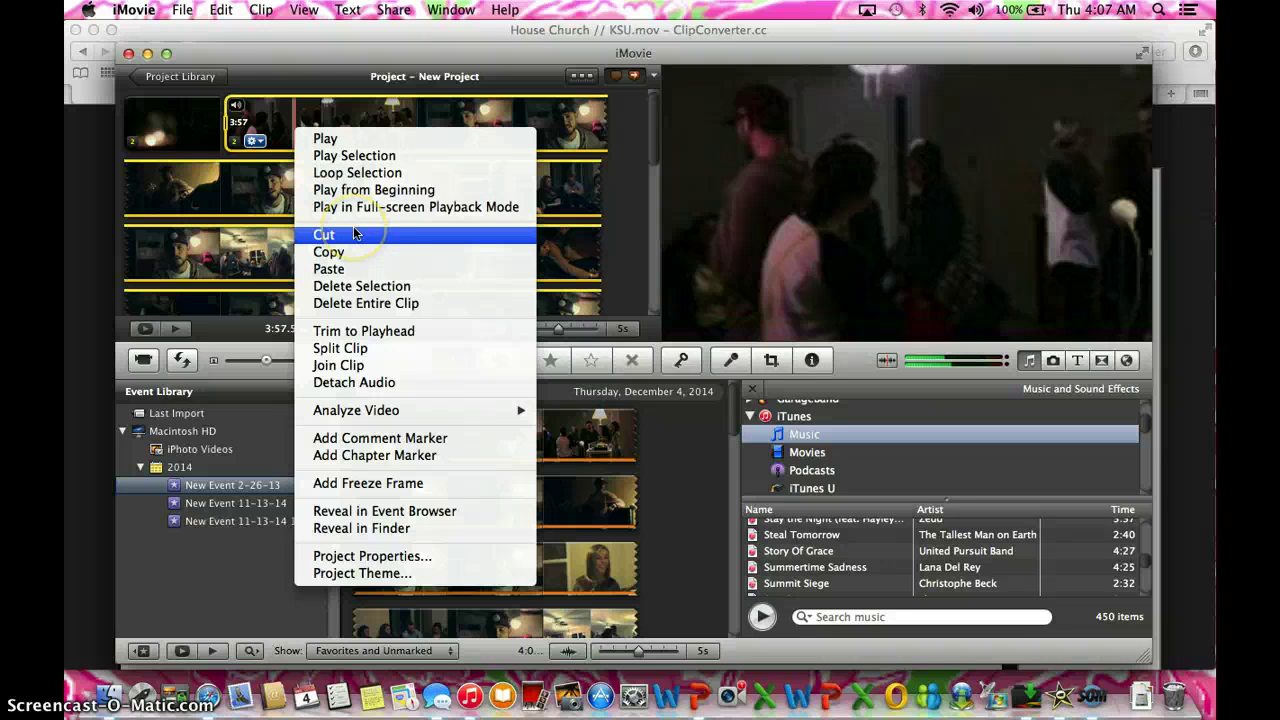
left_click(358, 349)
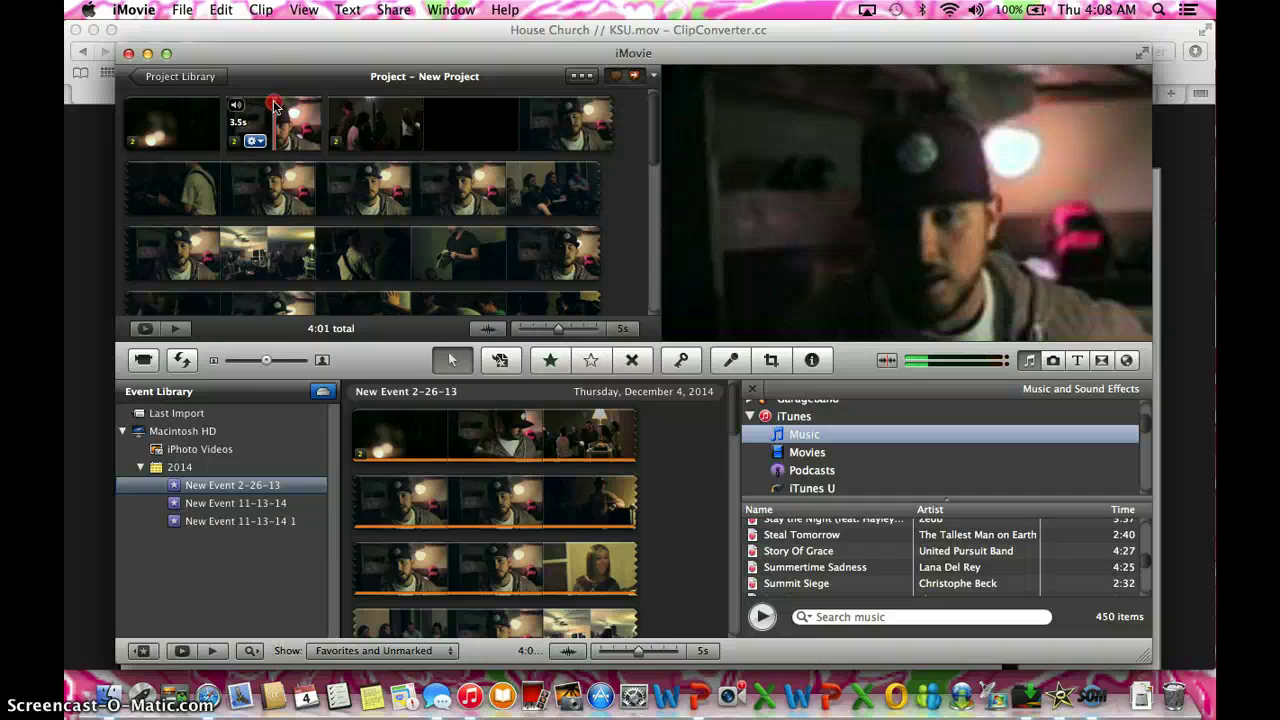
right_click(273, 100)
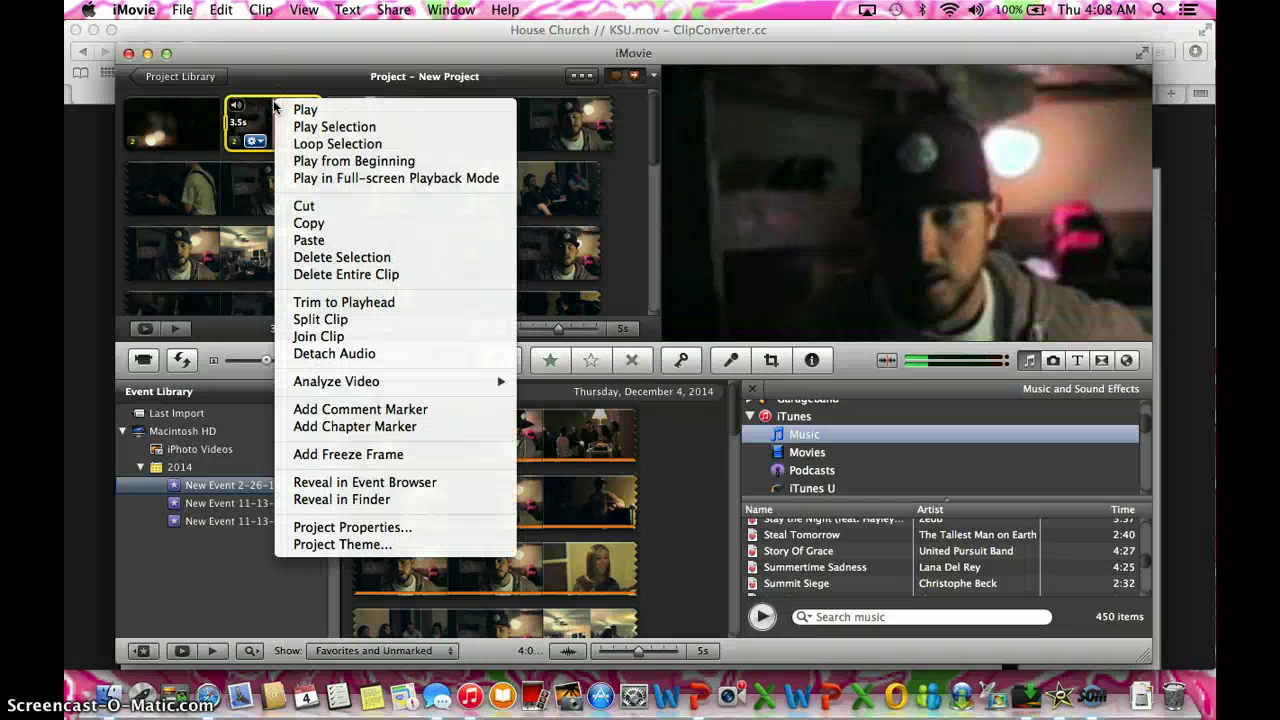
left_click(343, 258)
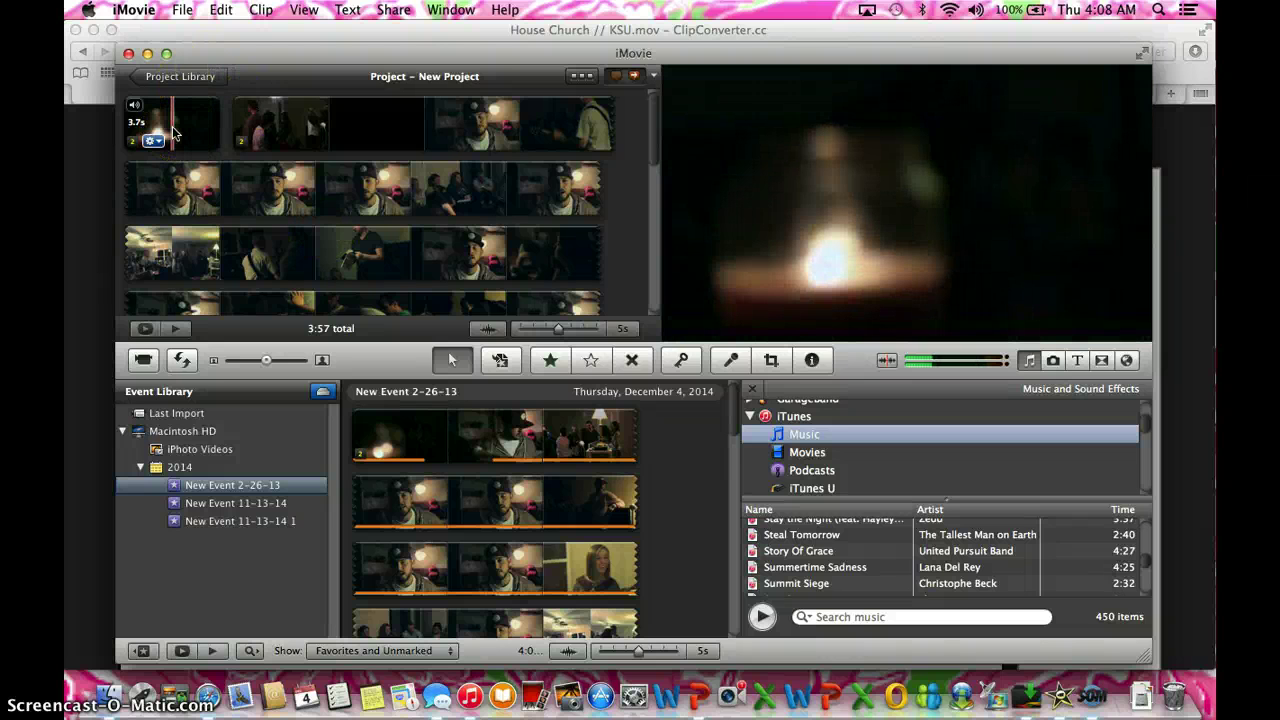
Detach the audio from the long second clip in the project
left_click_drag(172, 133, 270, 143)
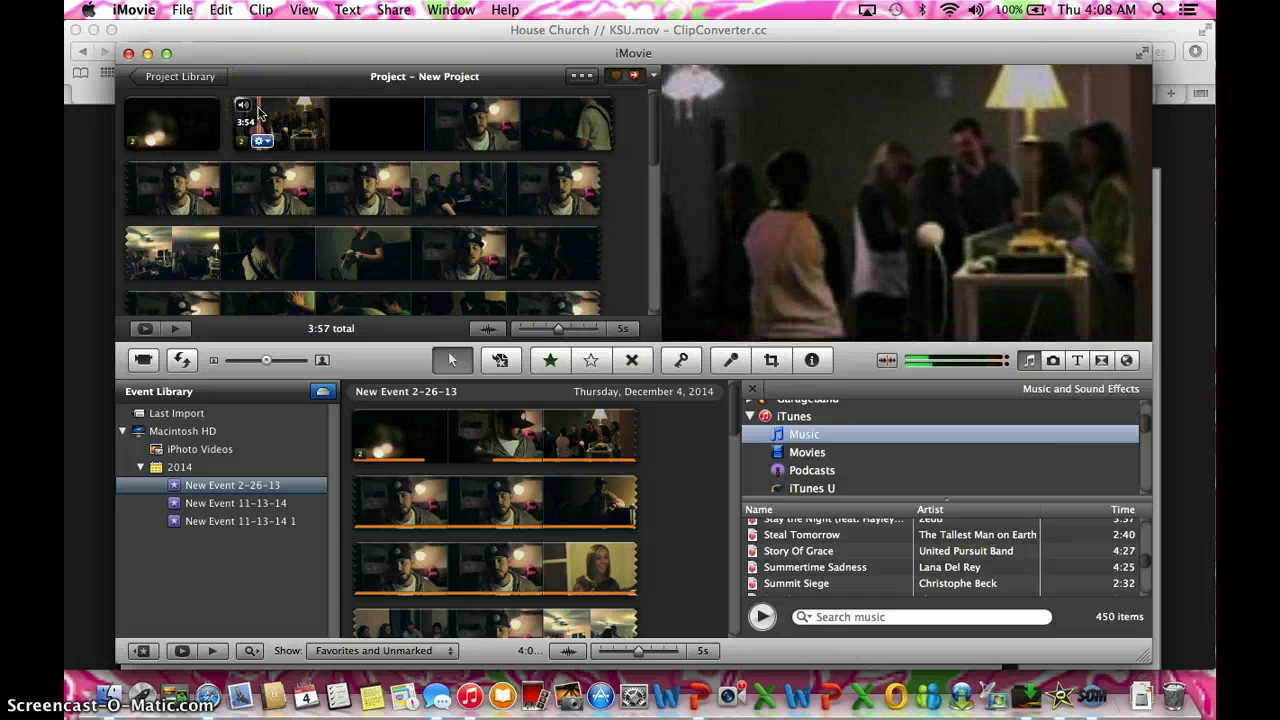
right_click(258, 112)
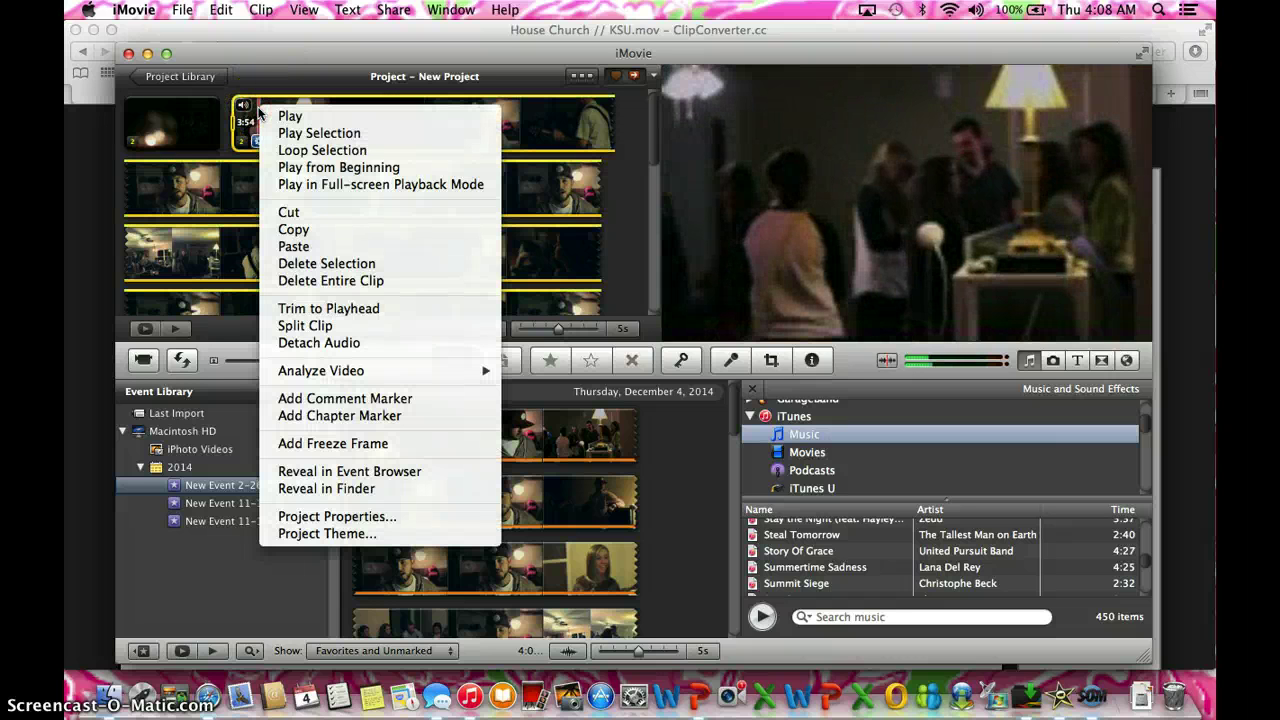
mouse_move(335, 373)
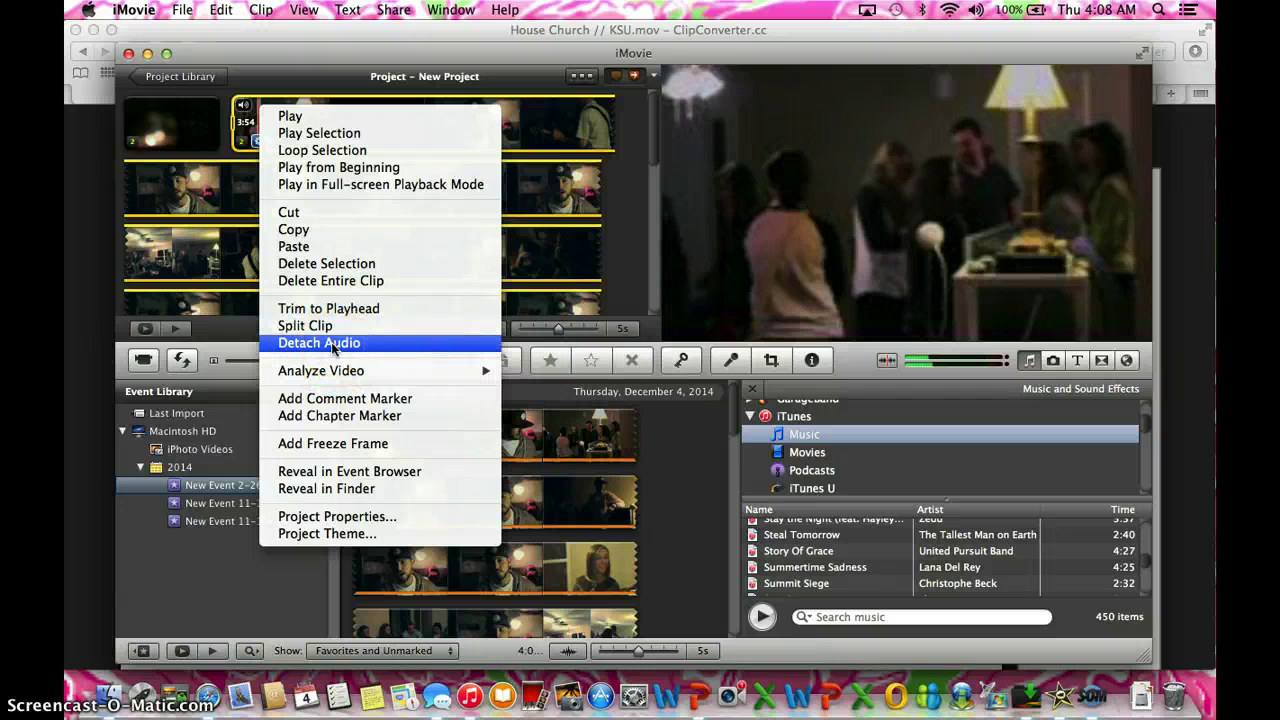
left_click(331, 344)
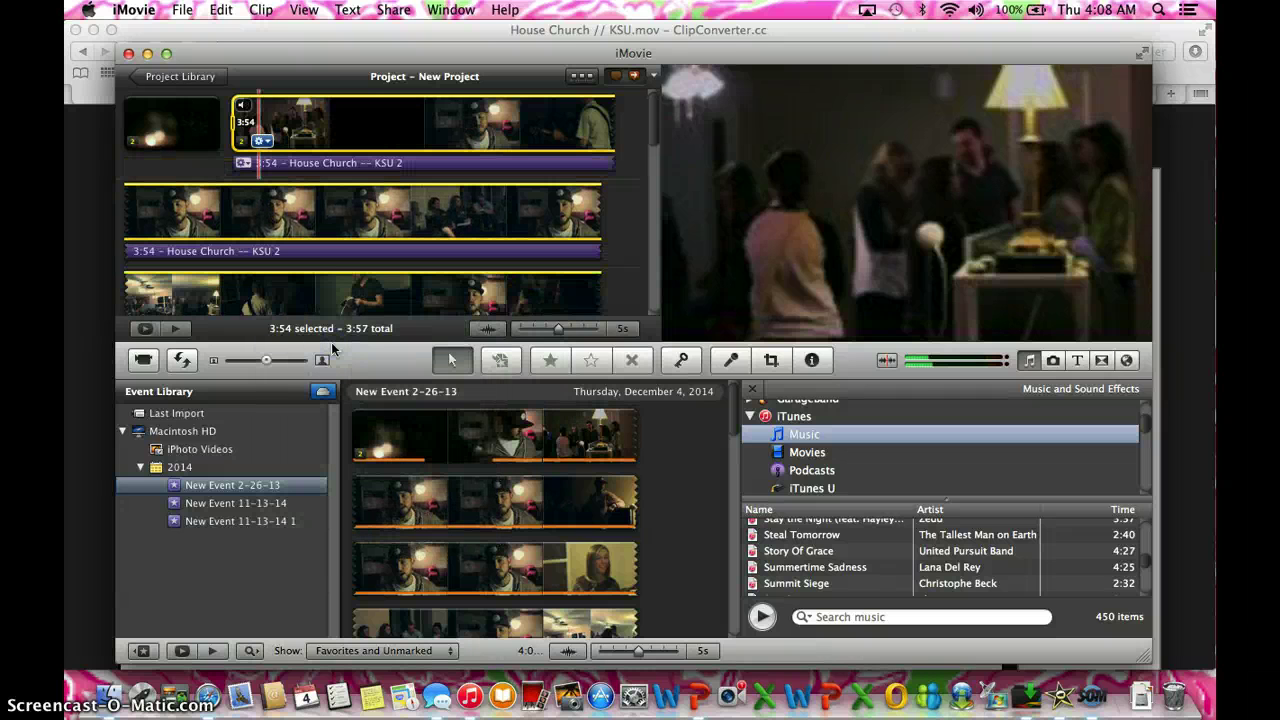
Open the Audio Adjustments for the detached House Church -- KSU 2 audio track
left_click(288, 163)
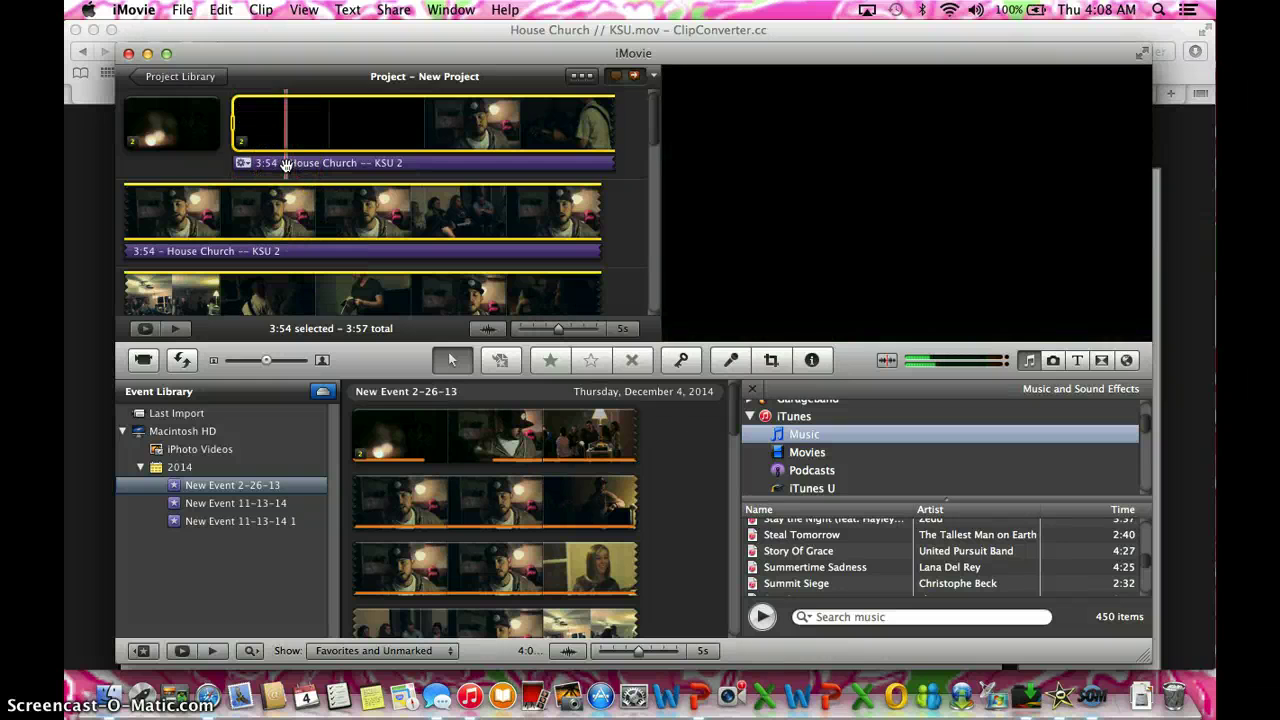
left_click(242, 162)
left_click(286, 149)
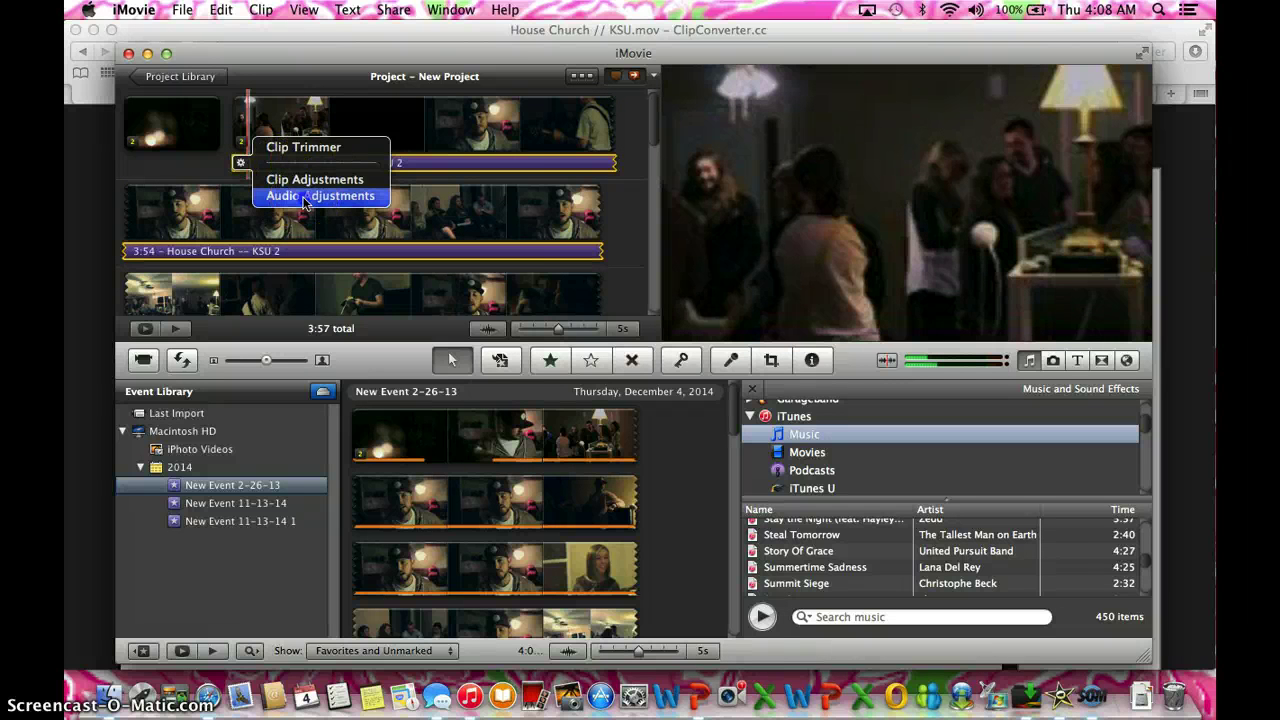
left_click(303, 196)
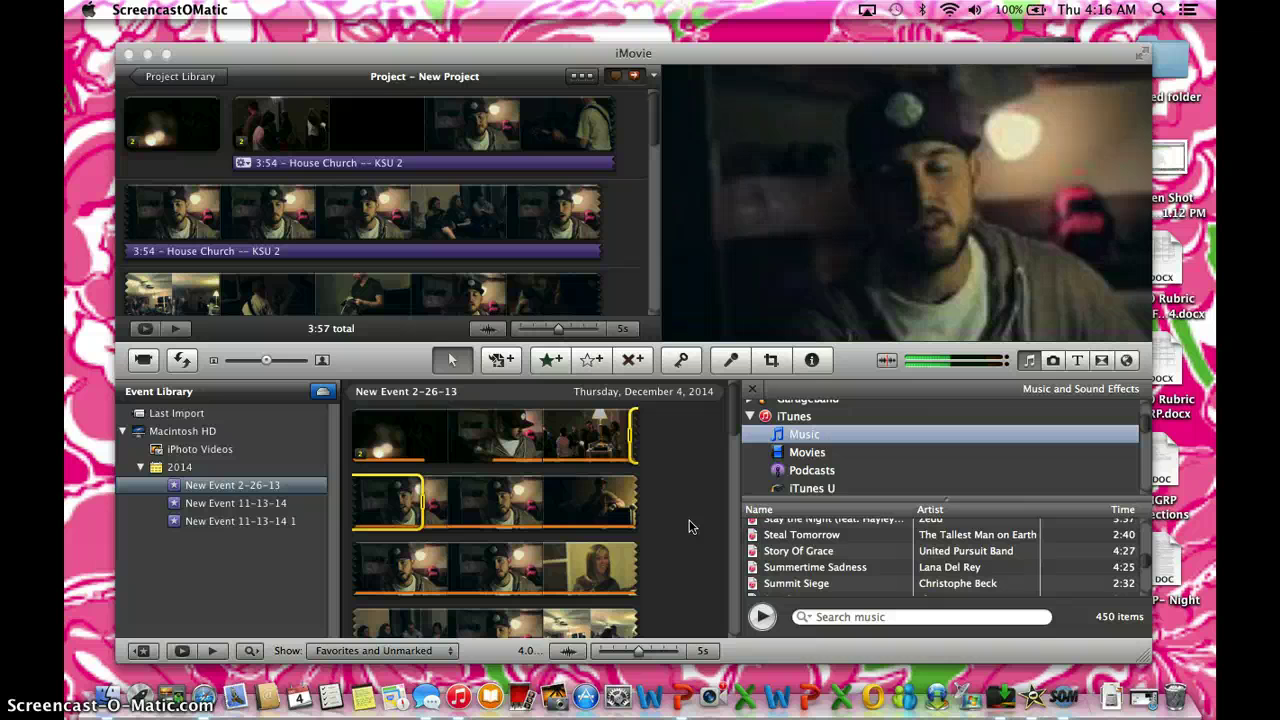
left_click(687, 490)
left_click(688, 437)
left_click(408, 466)
left_click(688, 479)
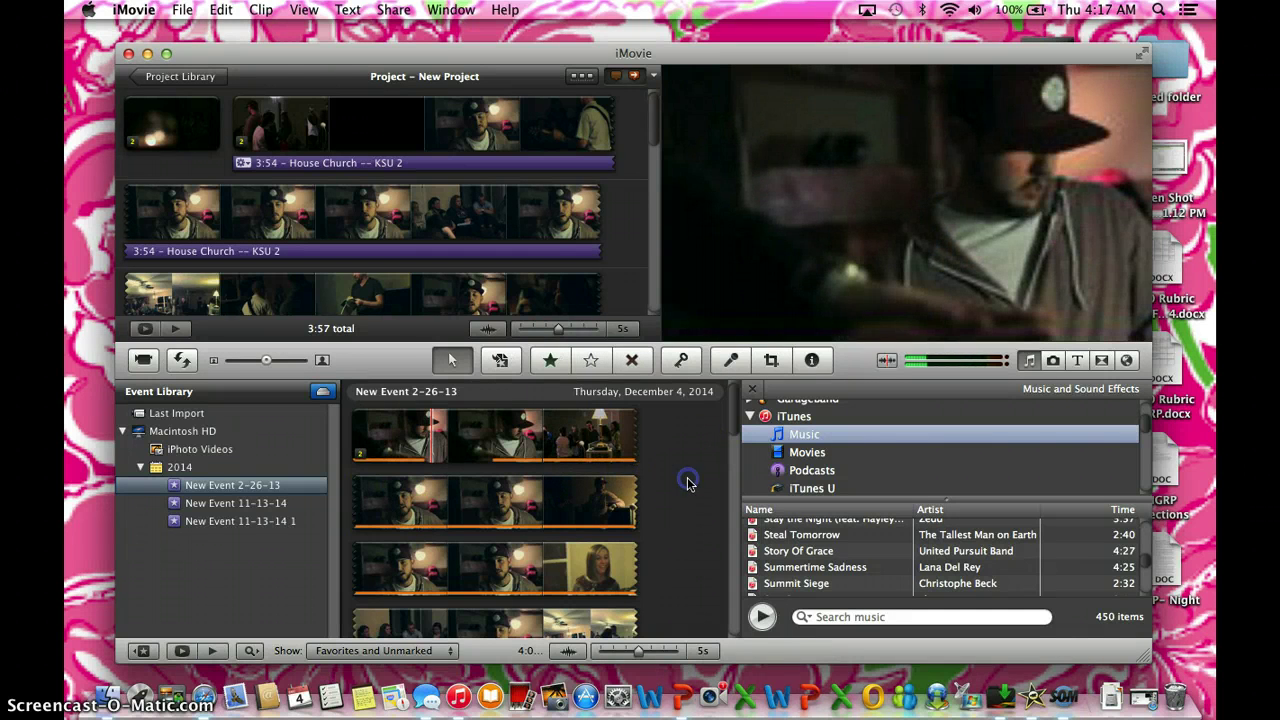
left_click(87, 328)
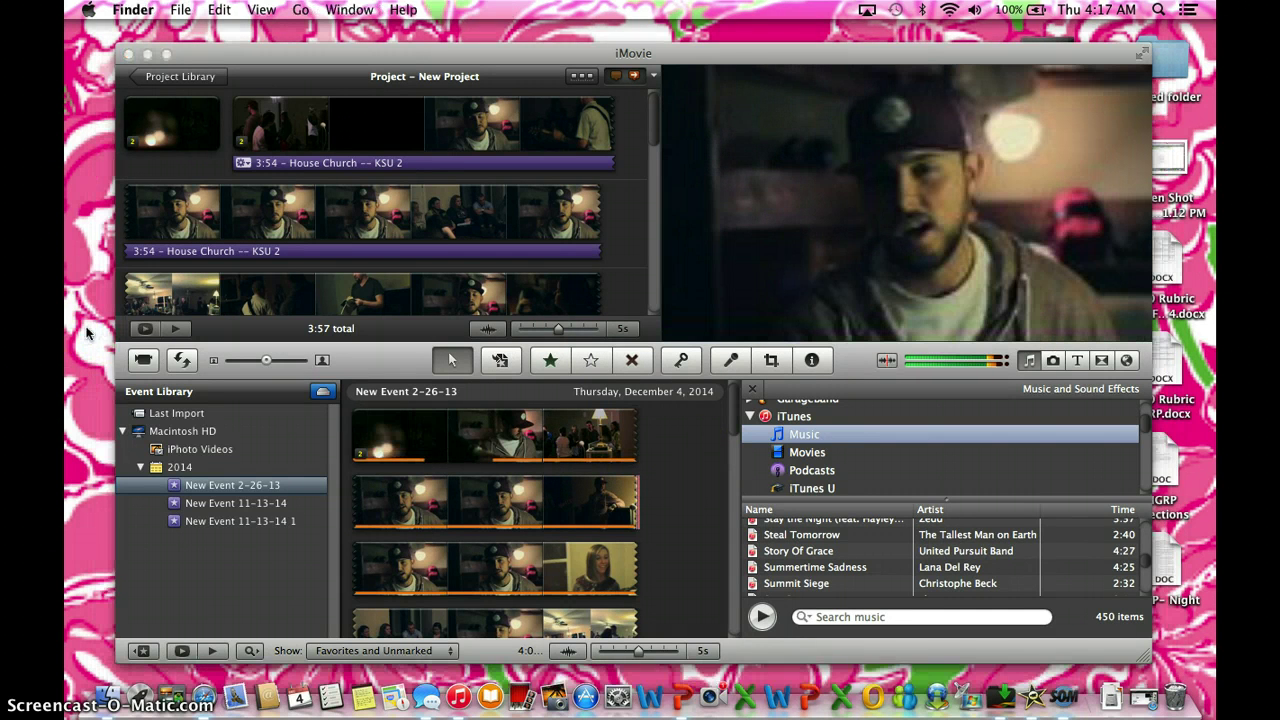